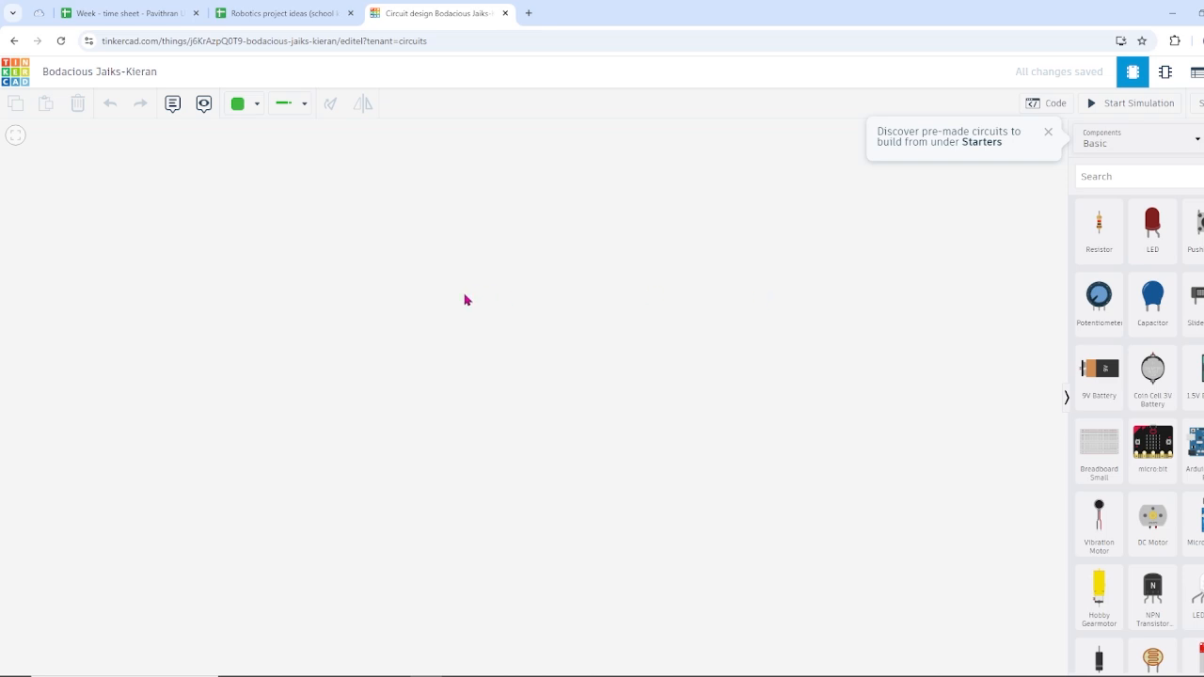
- Place an Arduino Uno R3 and a small breadboard carrying an LED in columns 7 and 8 and a resistor below its column 8 leg
{"action": "left_click_drag", "start_coordinate": [1193, 450], "coordinate": [448, 428]}
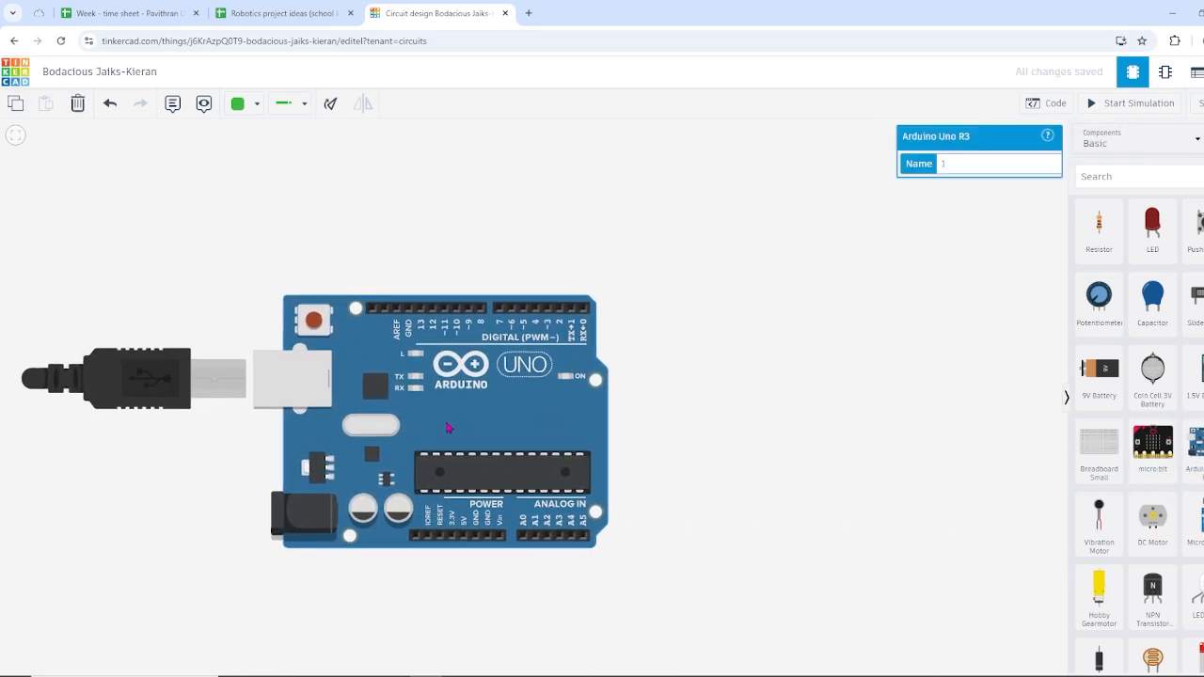
{"action": "left_click_drag", "start_coordinate": [1119, 457], "coordinate": [841, 430]}
{"action": "left_click_drag", "start_coordinate": [1138, 233], "coordinate": [743, 395]}
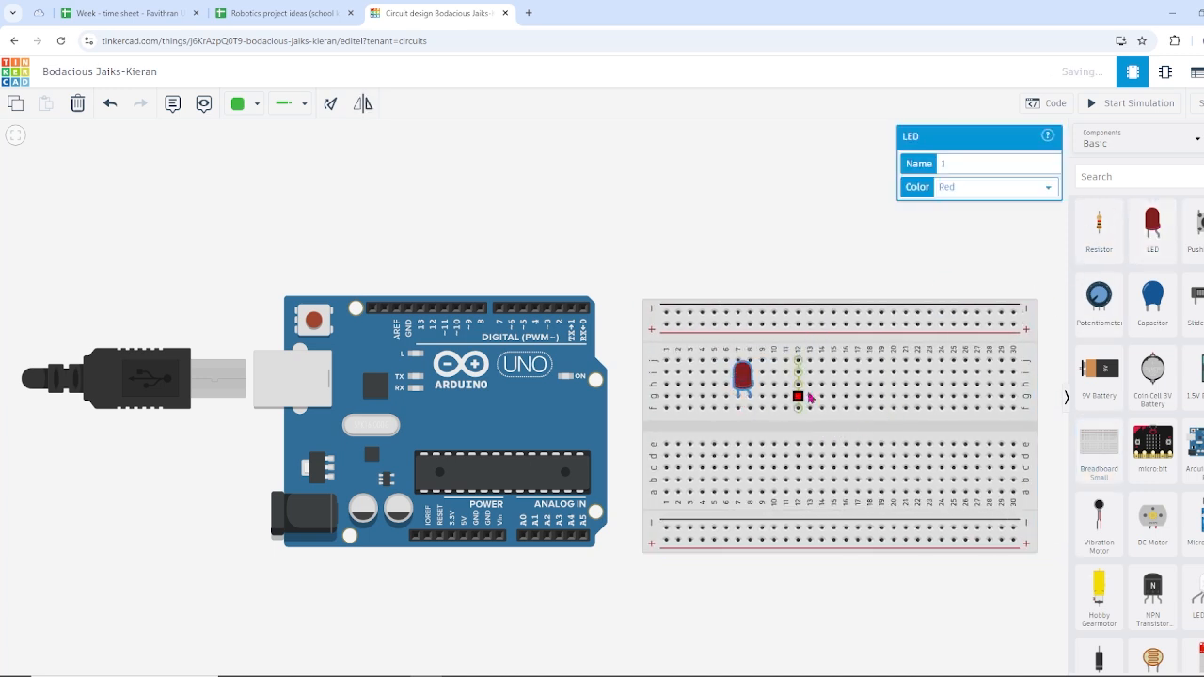
{"action": "left_click_drag", "start_coordinate": [1098, 230], "coordinate": [752, 445]}
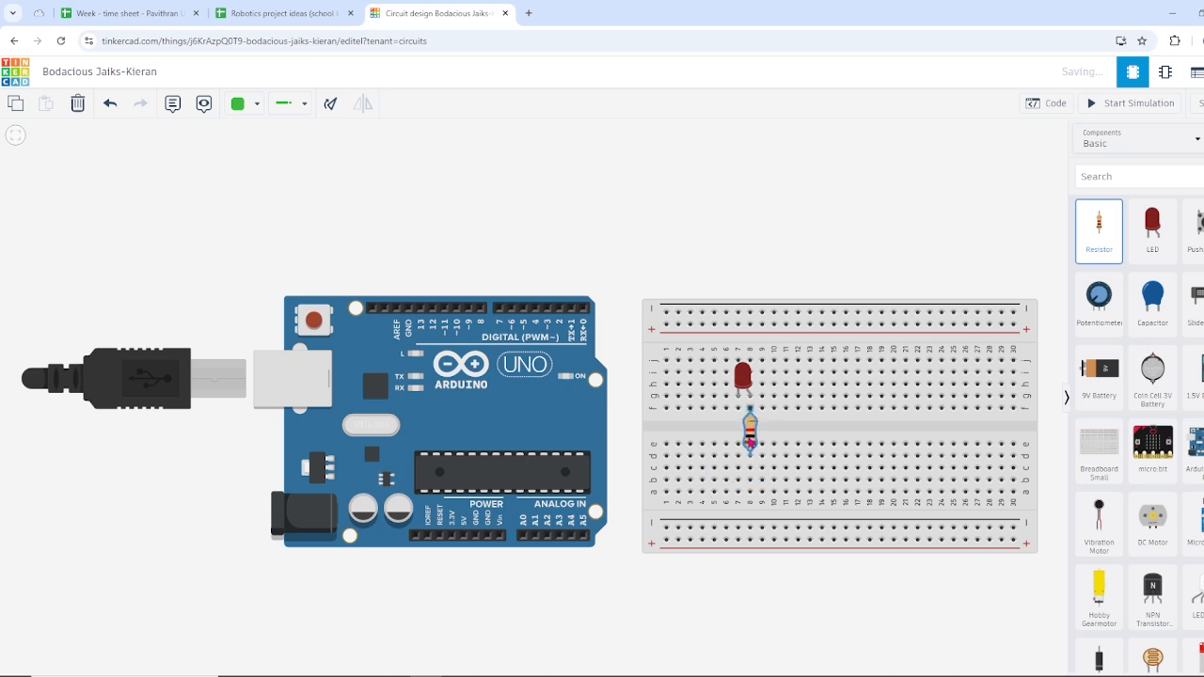
{"action": "left_click", "coordinate": [749, 440]}
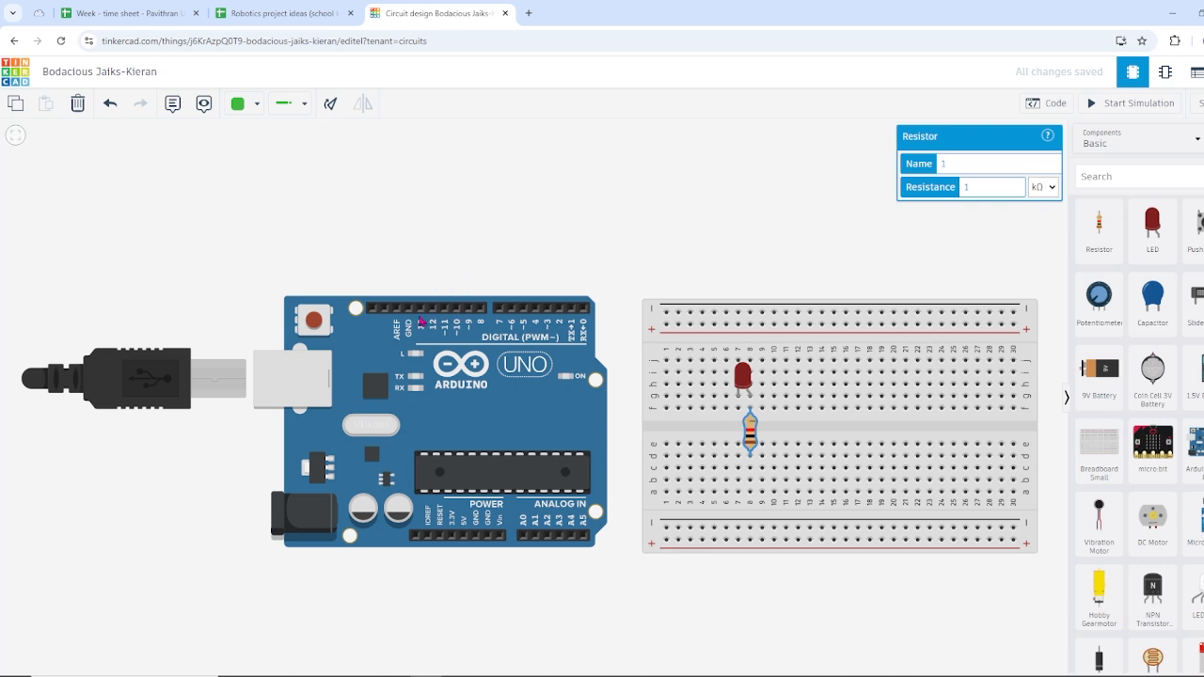
- Wire Arduino pin 13 to the resistor's free end at column 8, row c, and color the wire red
{"action": "left_click", "coordinate": [421, 309]}
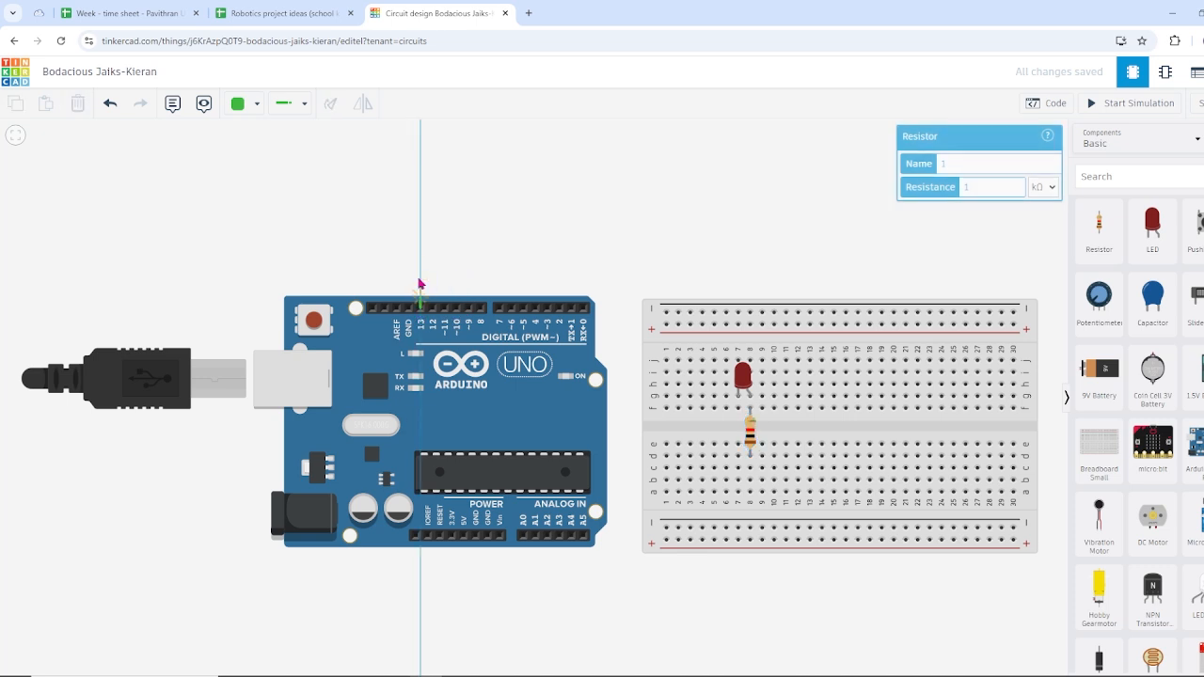
{"action": "left_click", "coordinate": [421, 272]}
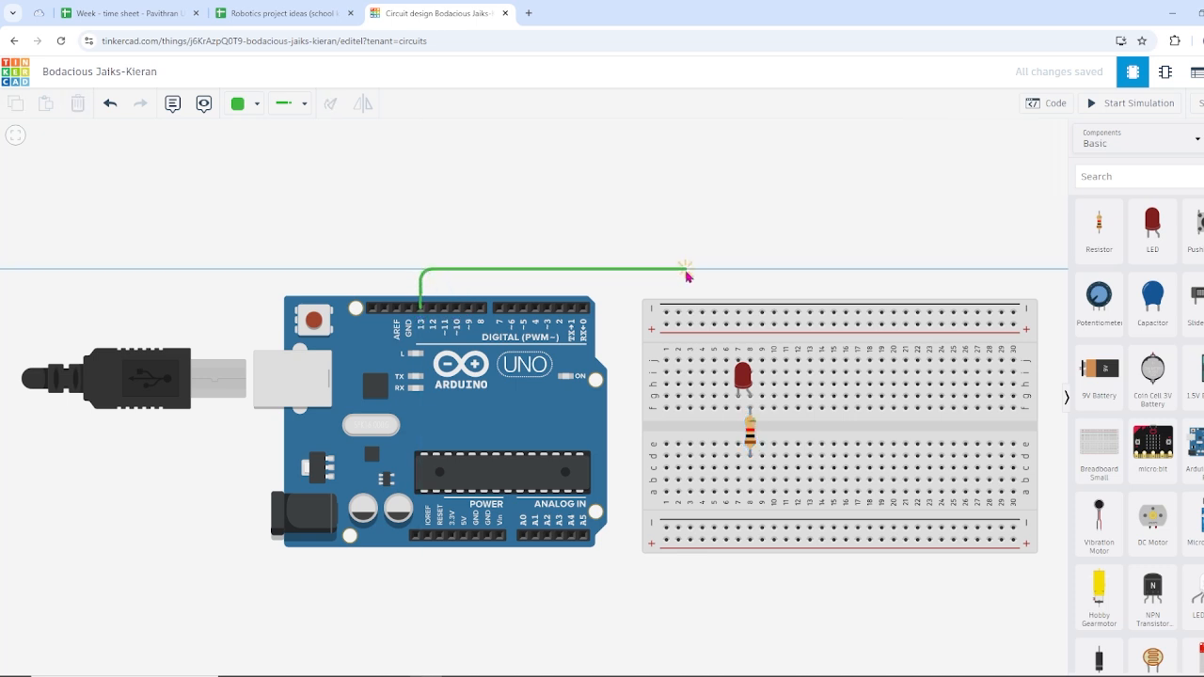
{"action": "left_click", "coordinate": [687, 270]}
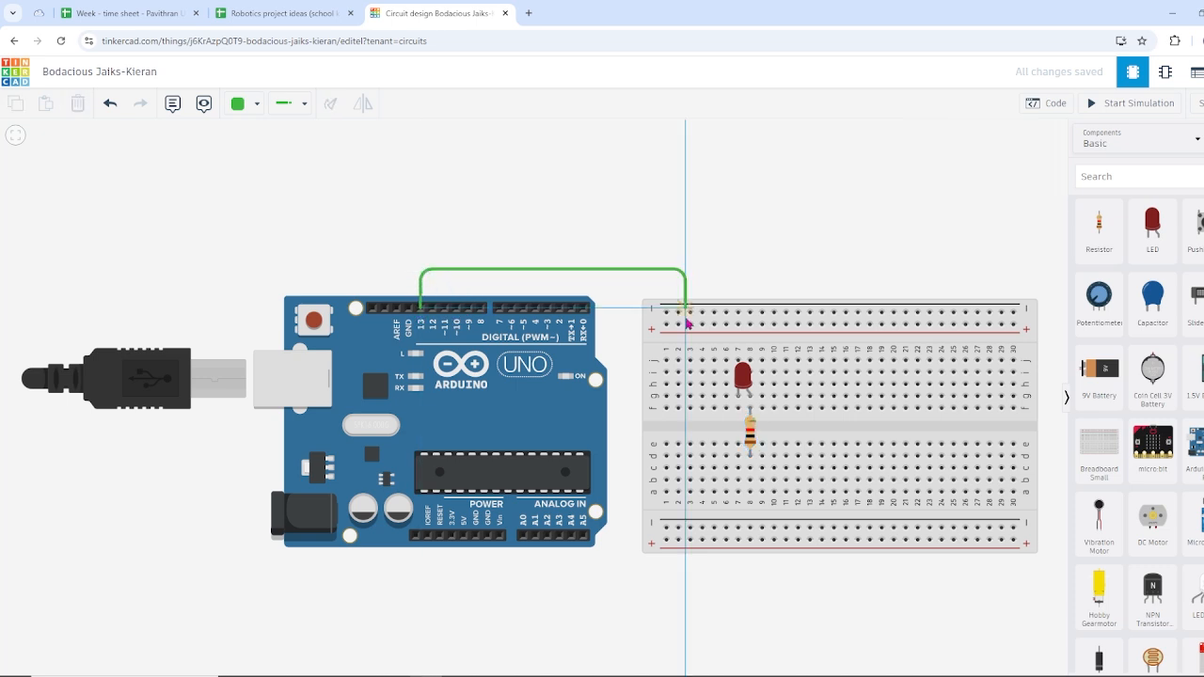
{"action": "left_click", "coordinate": [696, 468]}
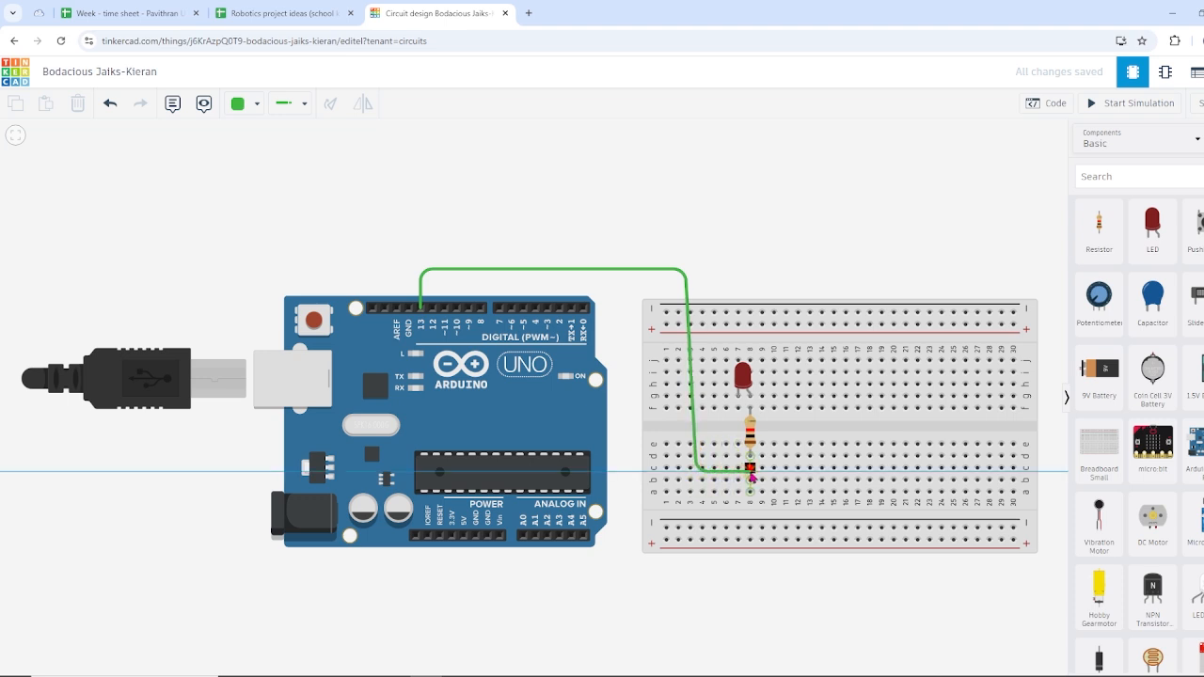
{"action": "left_click", "coordinate": [750, 471]}
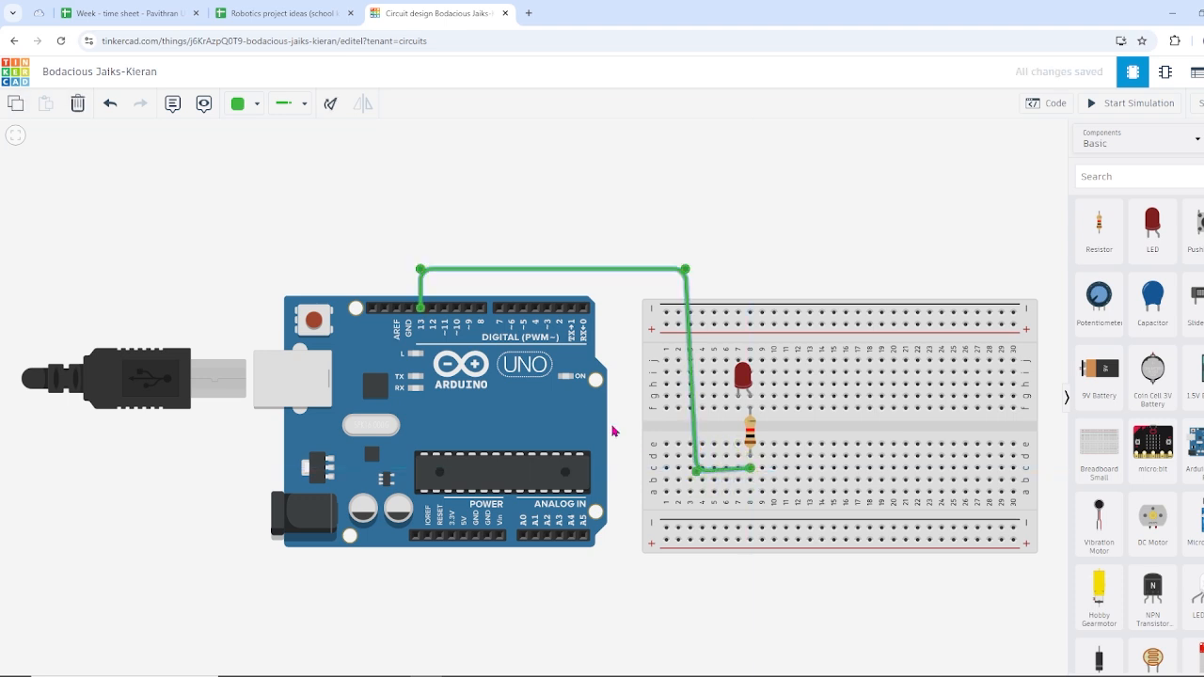
{"action": "left_click", "coordinate": [252, 104]}
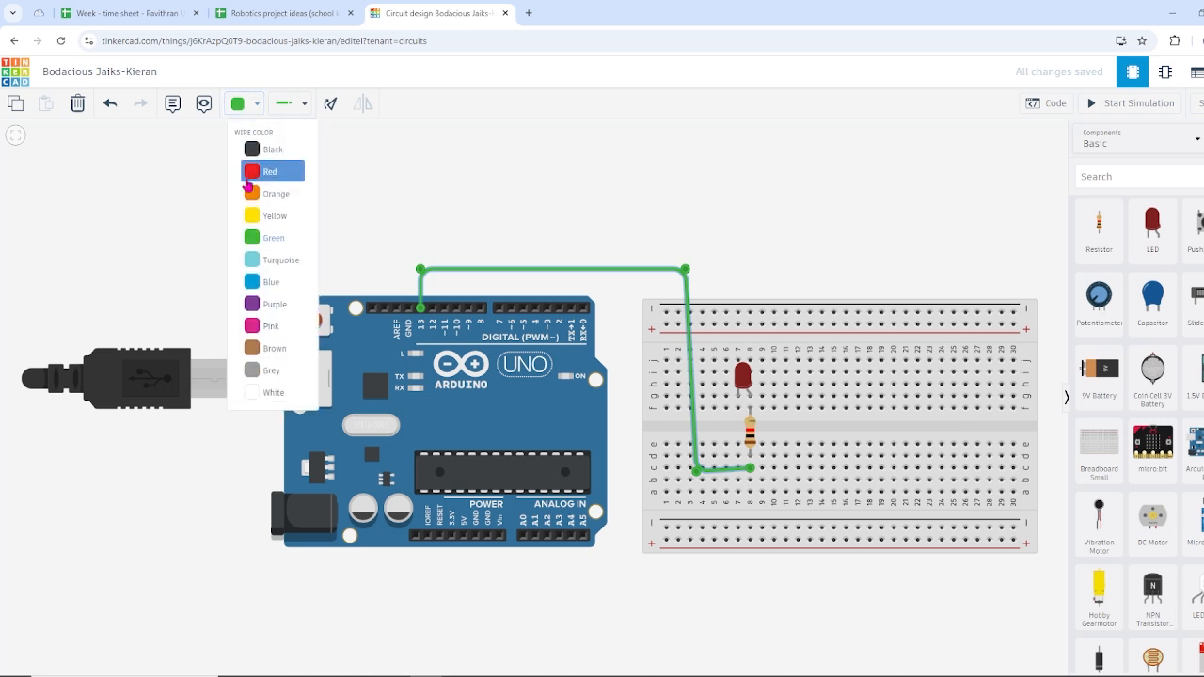
{"action": "left_click", "coordinate": [265, 167]}
{"action": "left_click", "coordinate": [579, 218]}
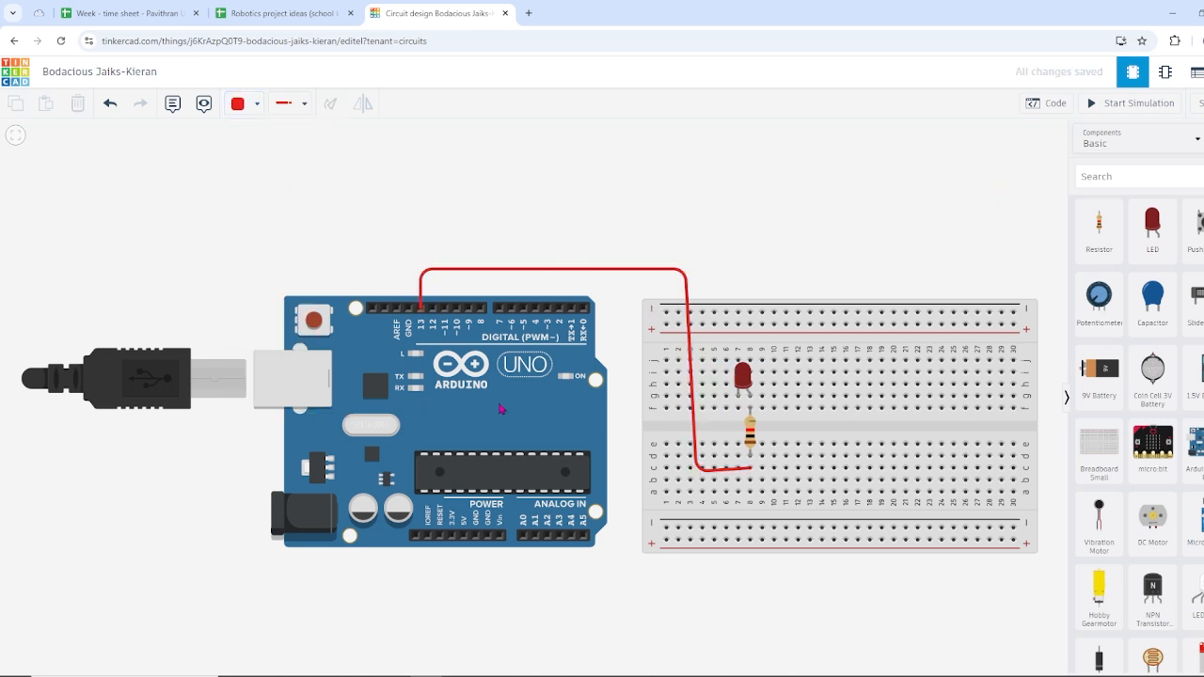
- Wire the Arduino's power-side GND pin to the breadboard's lower negative rail and color the wire black
{"action": "left_click", "coordinate": [476, 536]}
{"action": "left_click", "coordinate": [476, 593]}
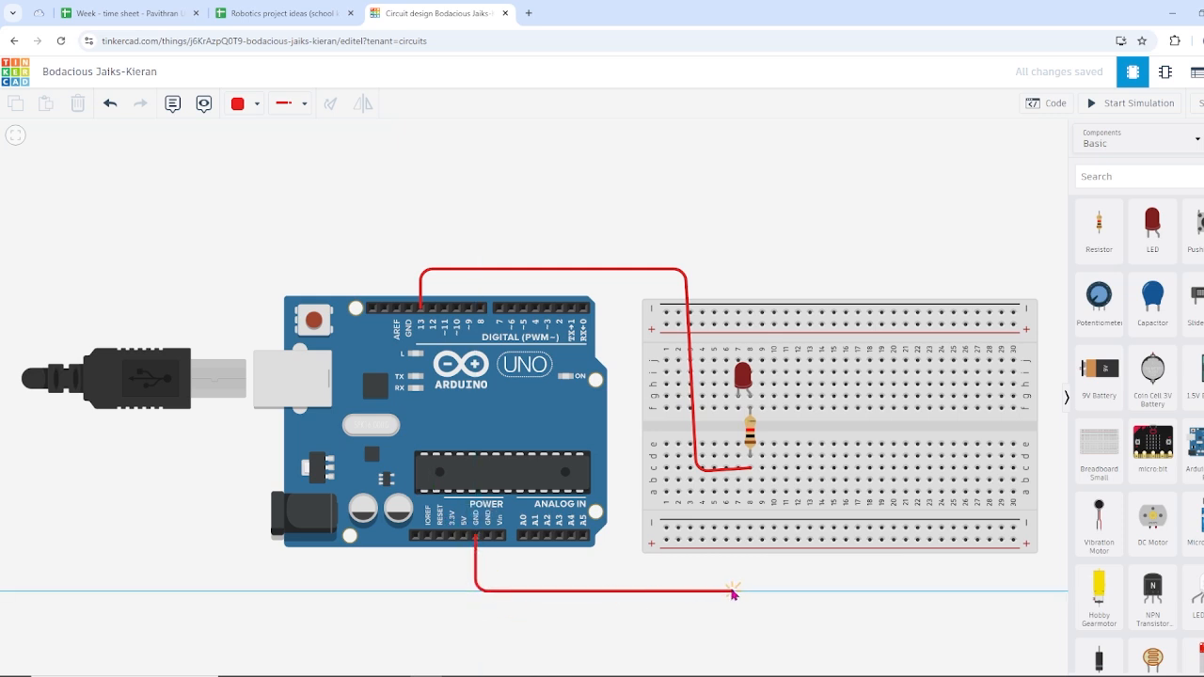
{"action": "left_click", "coordinate": [687, 592]}
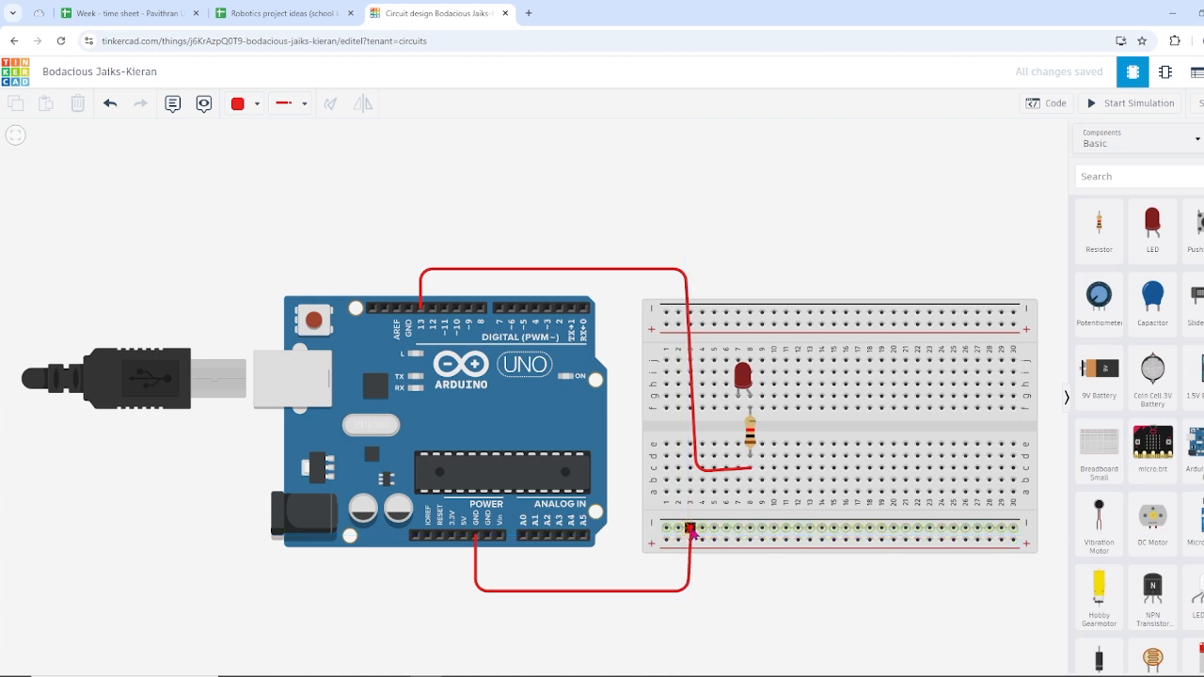
{"action": "left_click", "coordinate": [690, 530]}
{"action": "left_click", "coordinate": [236, 104]}
{"action": "left_click", "coordinate": [264, 150]}
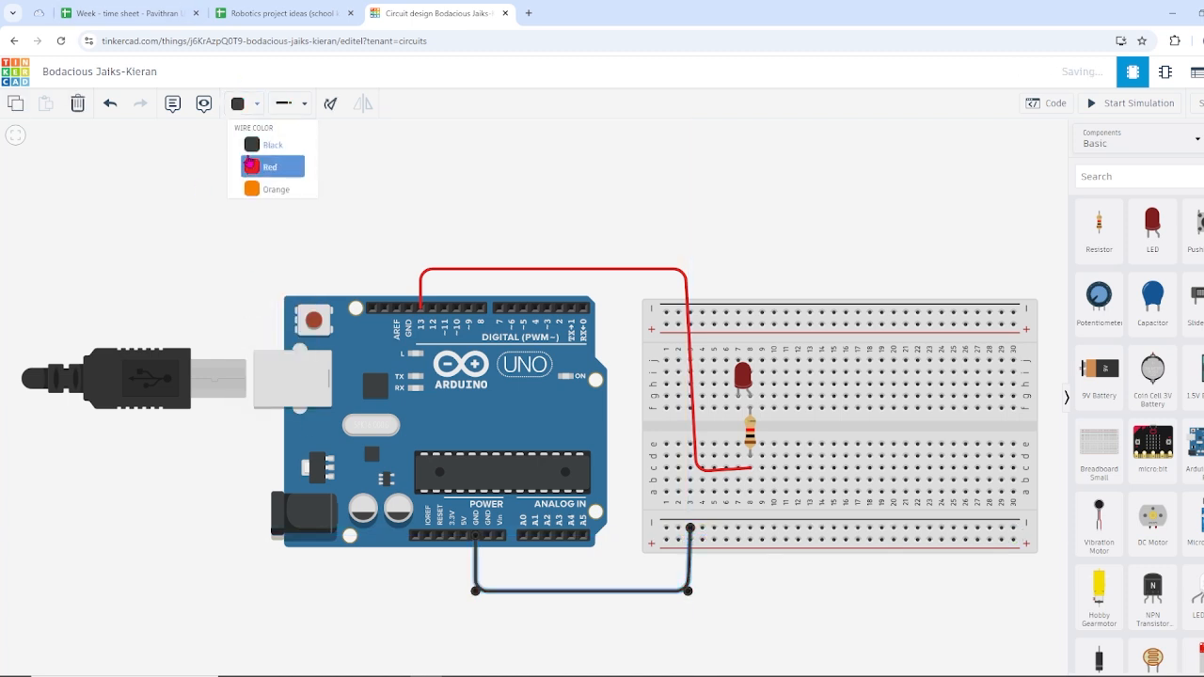
- Wire the Arduino's 5V pin to the breadboard's lower positive rail and color the wire red
{"action": "left_click", "coordinate": [462, 536]}
{"action": "left_click", "coordinate": [462, 608]}
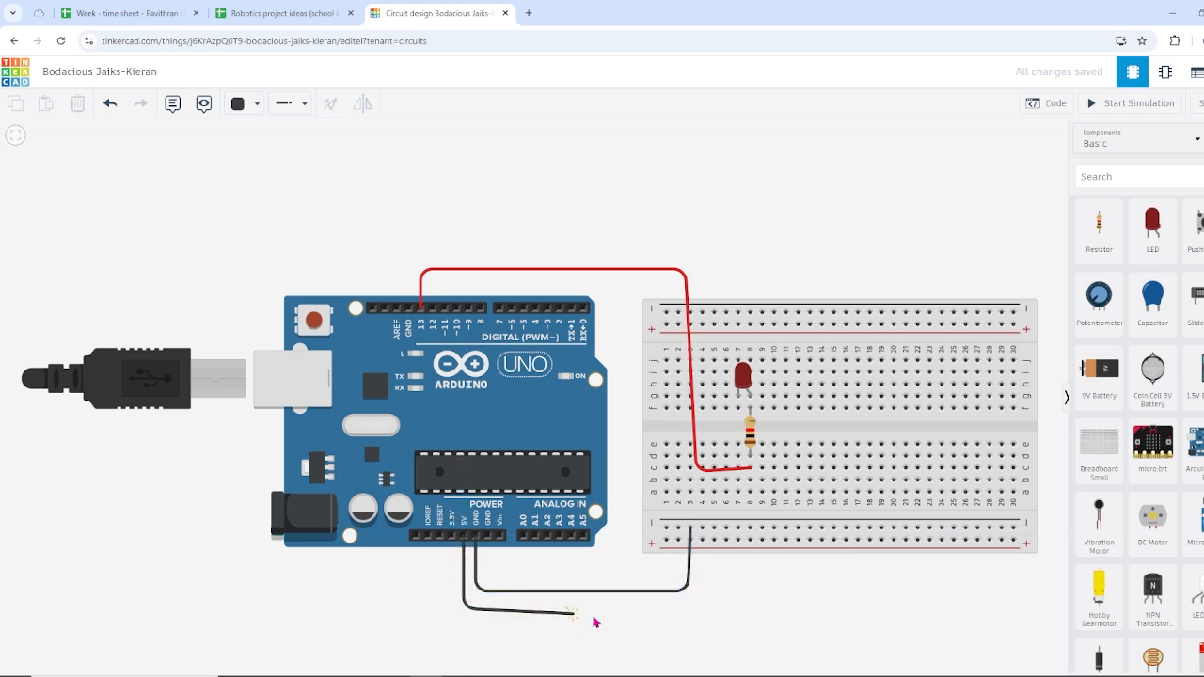
{"action": "left_click", "coordinate": [673, 607]}
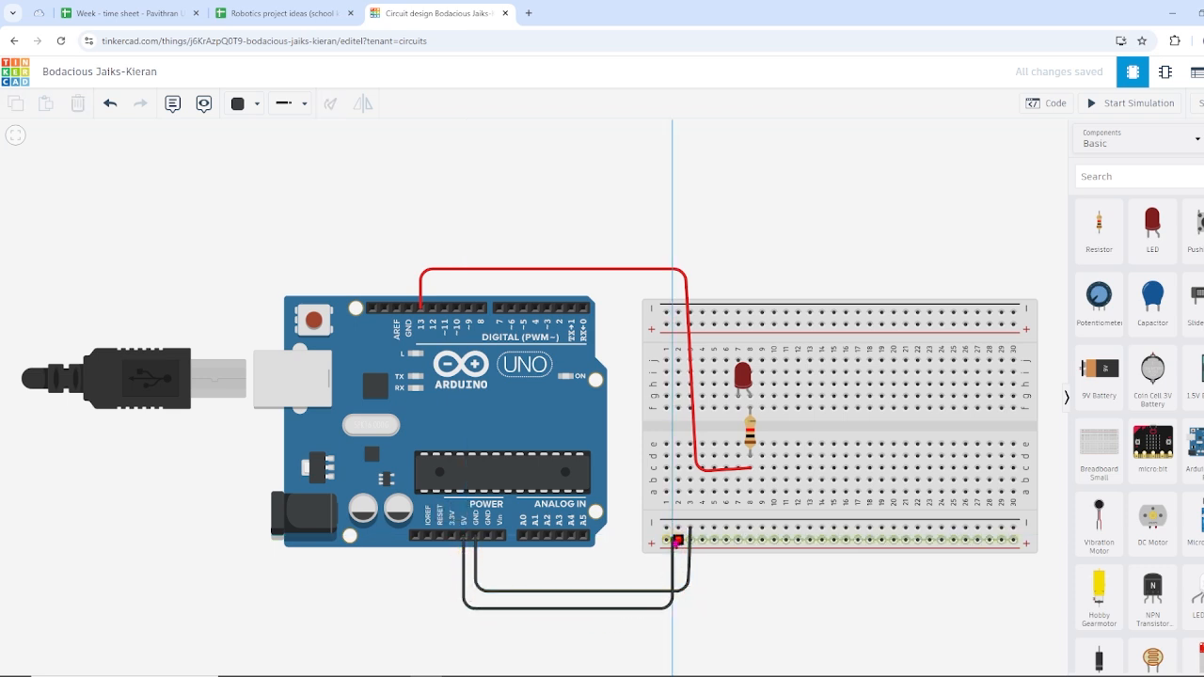
{"action": "left_click", "coordinate": [678, 542]}
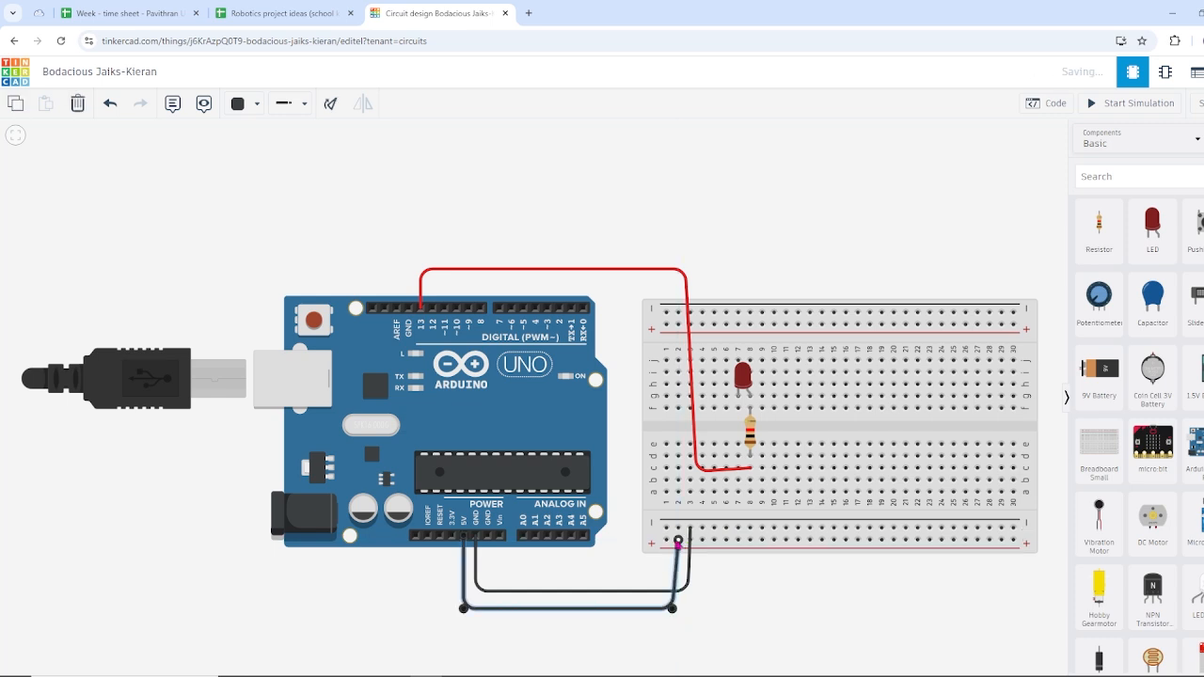
{"action": "left_click", "coordinate": [247, 104]}
{"action": "left_click", "coordinate": [255, 173]}
{"action": "left_click", "coordinate": [837, 244]}
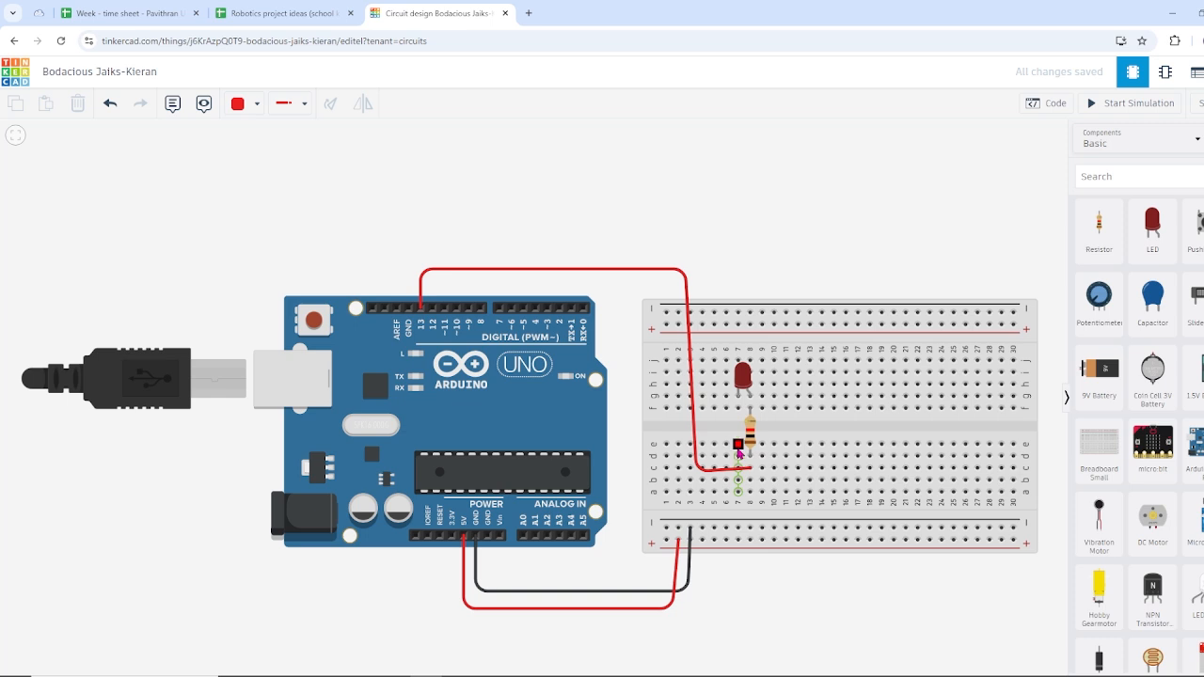
- Connect the LED's column 7 leg from row f to the lower negative rail with a black wire
{"action": "left_click", "coordinate": [738, 409]}
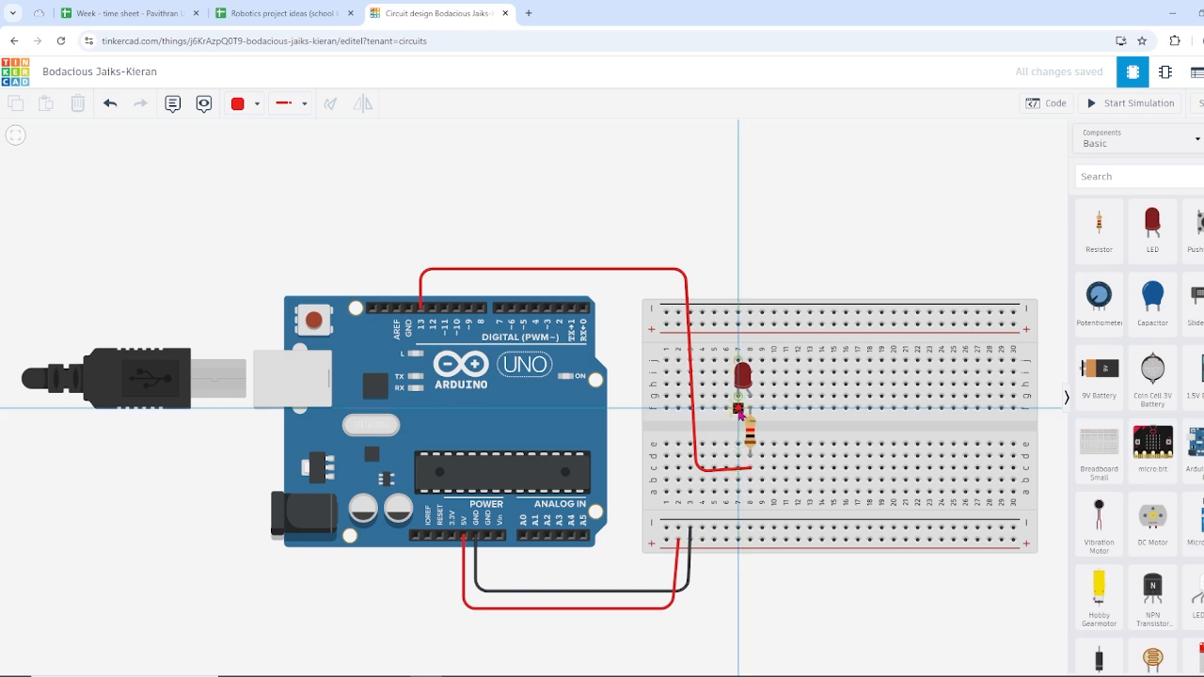
{"action": "left_click", "coordinate": [739, 528]}
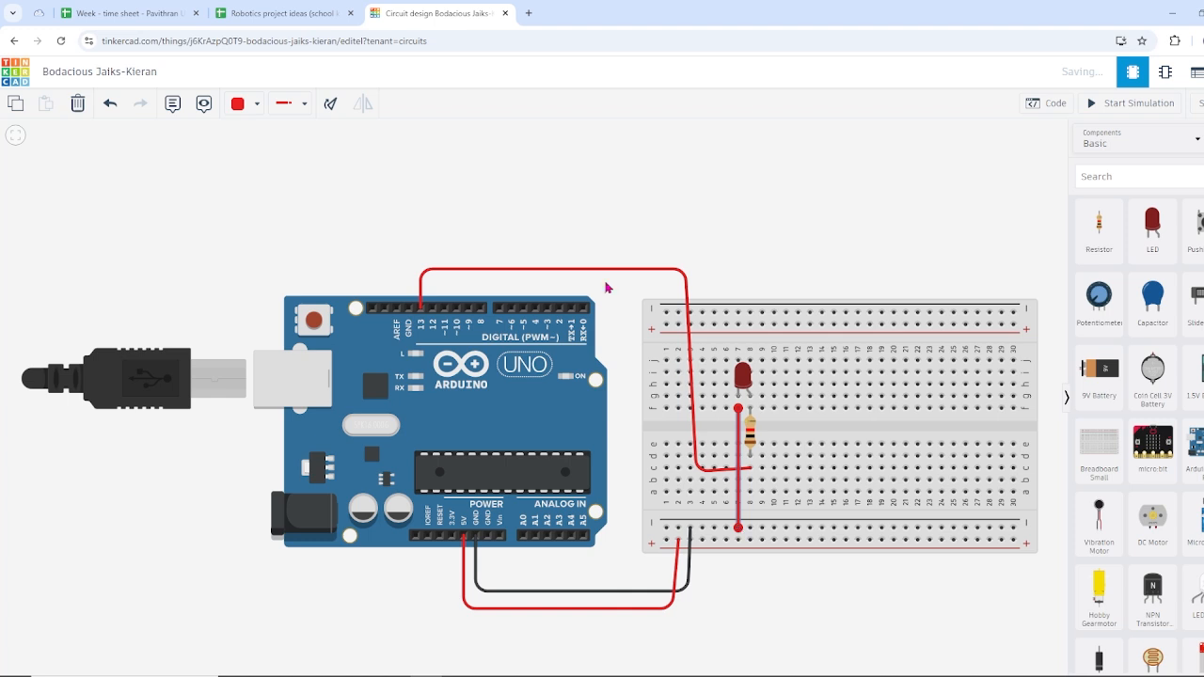
{"action": "left_click", "coordinate": [258, 105]}
{"action": "left_click", "coordinate": [256, 149]}
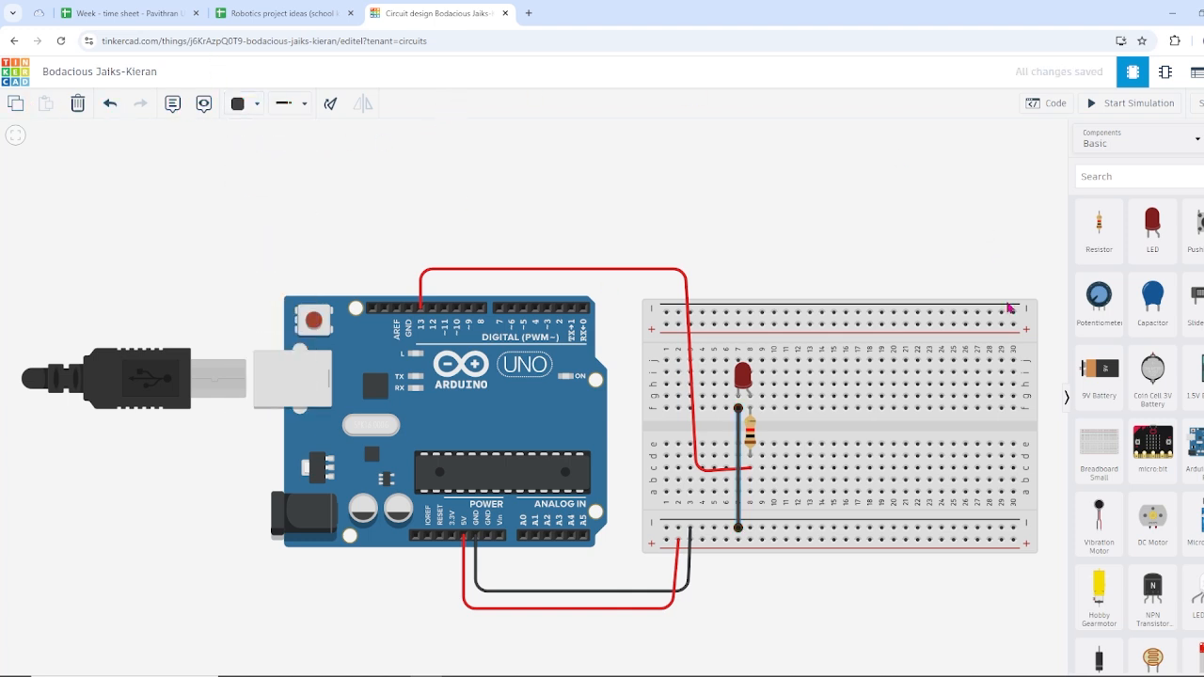
- Place a pushbutton across the breadboard's center gap at columns 12 and 14, and a resistor from column 12 to the lower negative rail
{"action": "left_click_drag", "start_coordinate": [1195, 226], "coordinate": [810, 438]}
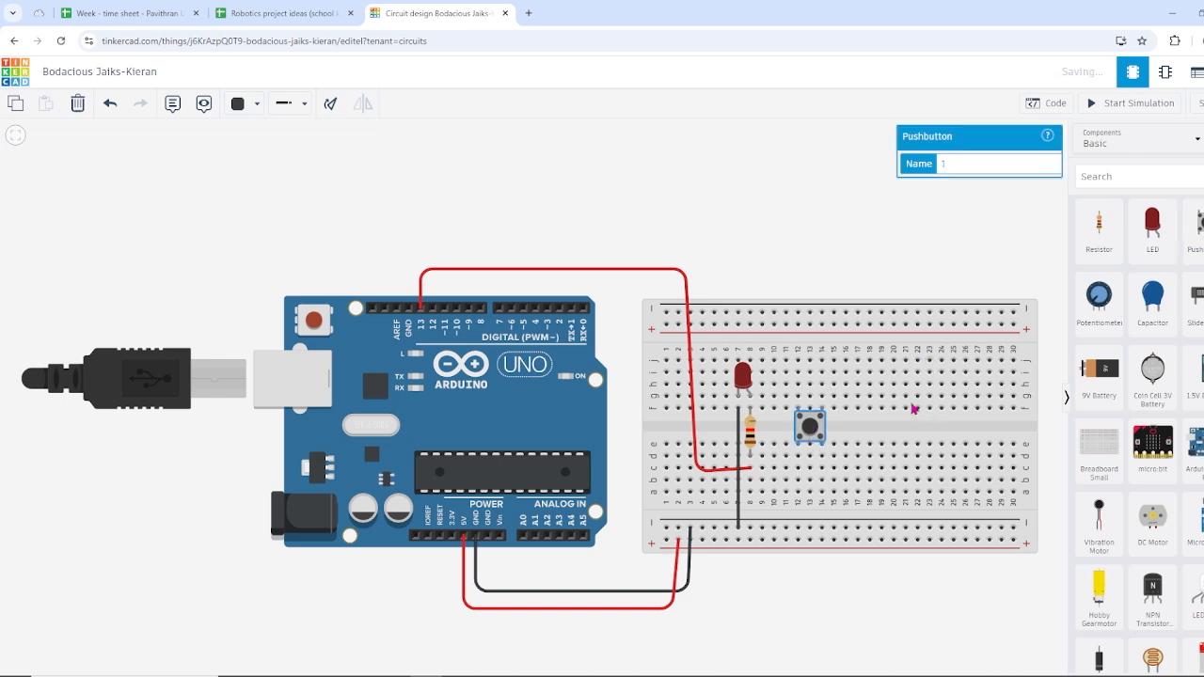
{"action": "left_click_drag", "start_coordinate": [1094, 251], "coordinate": [802, 513]}
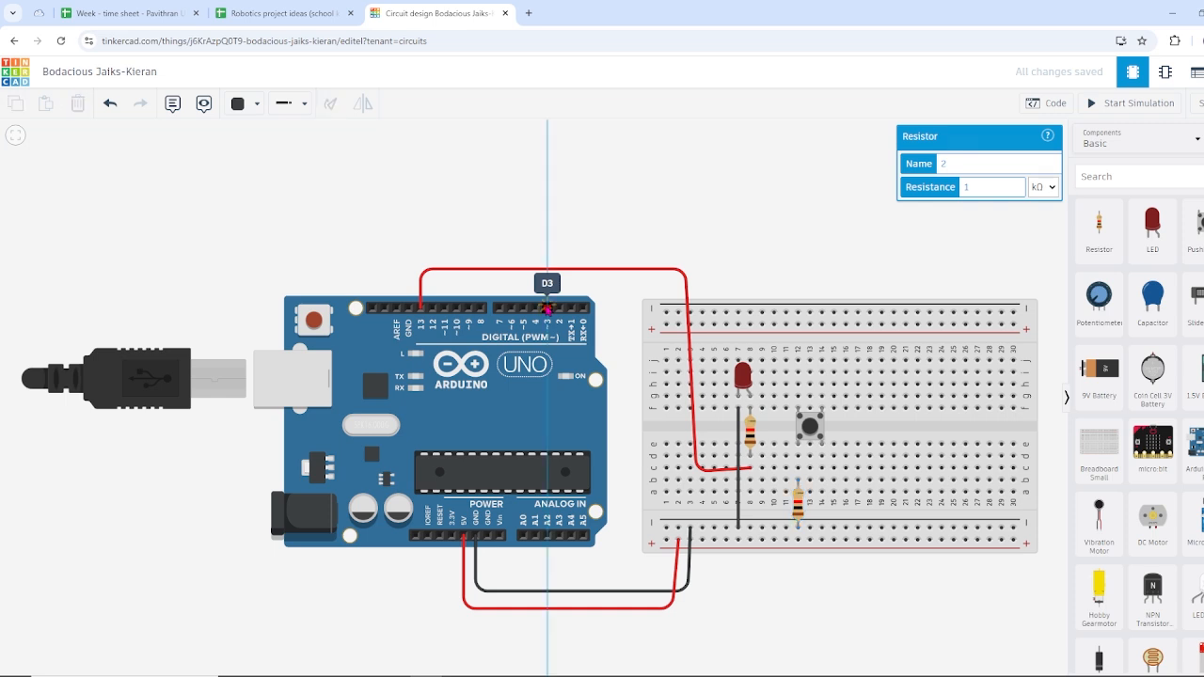
- Wire Arduino pin 3 to the pushbutton's column 12 at row i and color the wire red
{"action": "left_click", "coordinate": [548, 309]}
{"action": "left_click", "coordinate": [548, 232]}
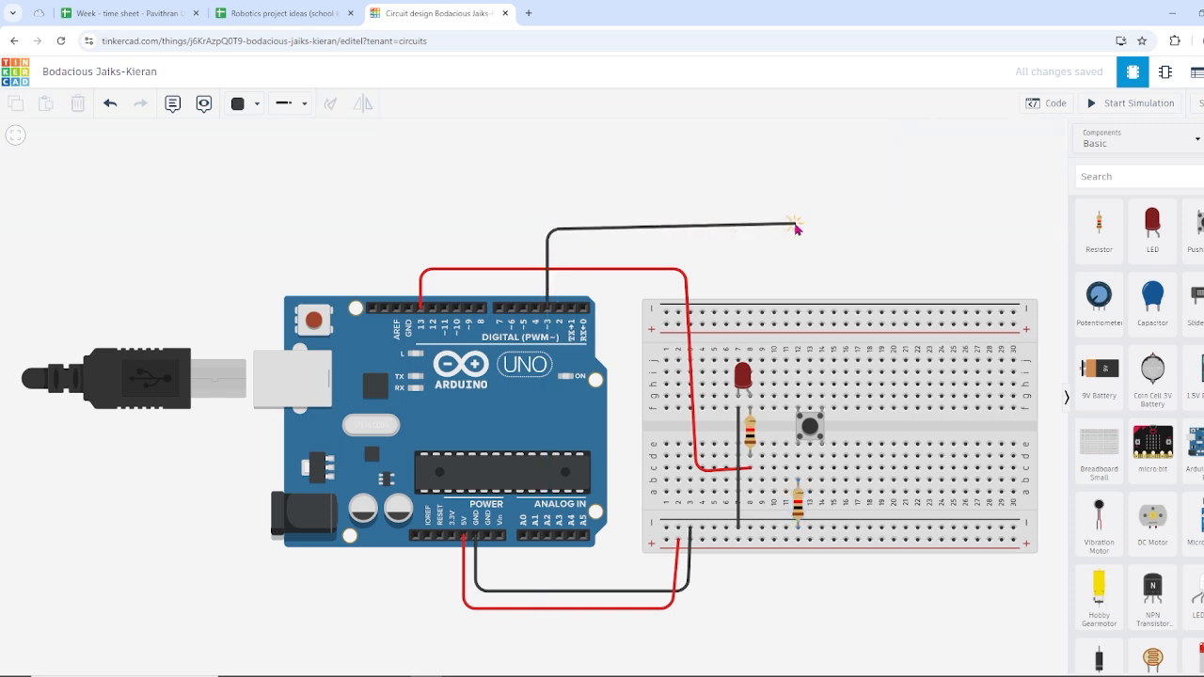
{"action": "left_click", "coordinate": [796, 231]}
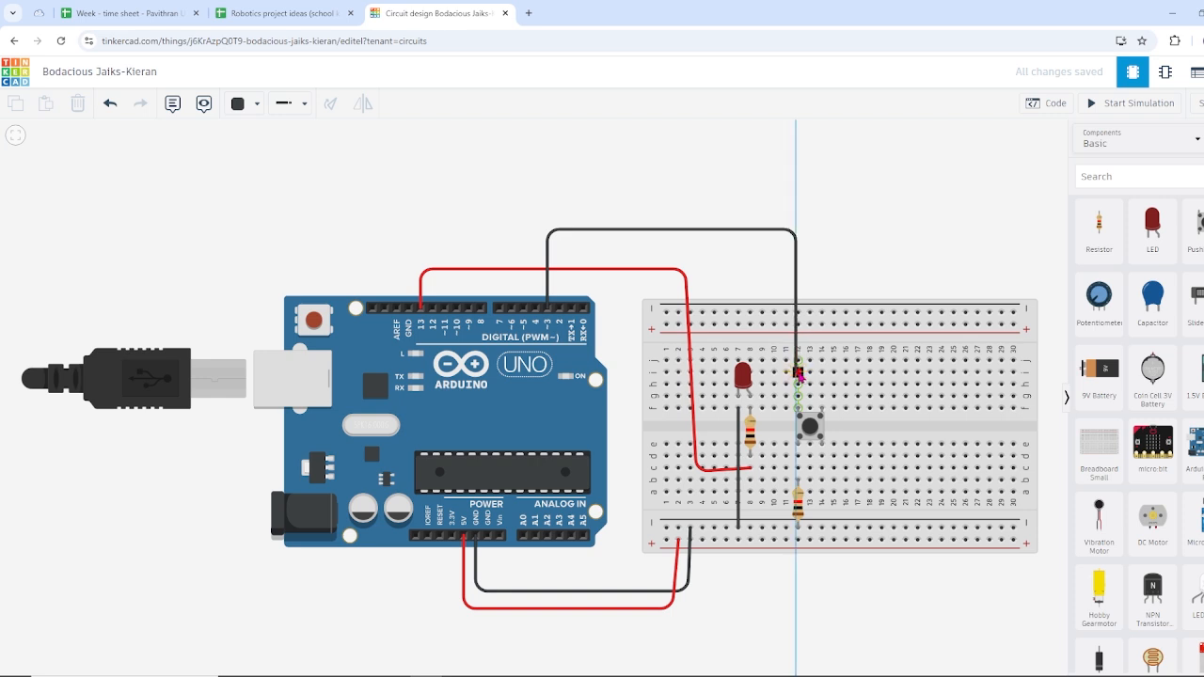
{"action": "left_click", "coordinate": [797, 372]}
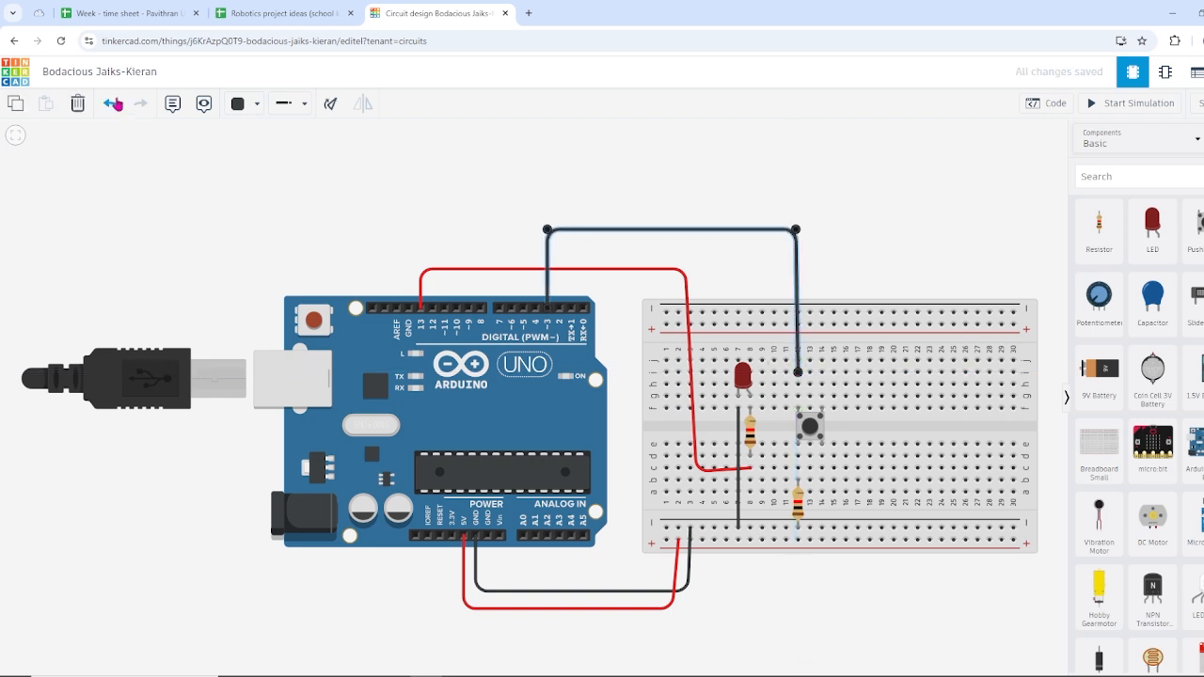
{"action": "left_click", "coordinate": [241, 107]}
{"action": "left_click", "coordinate": [261, 170]}
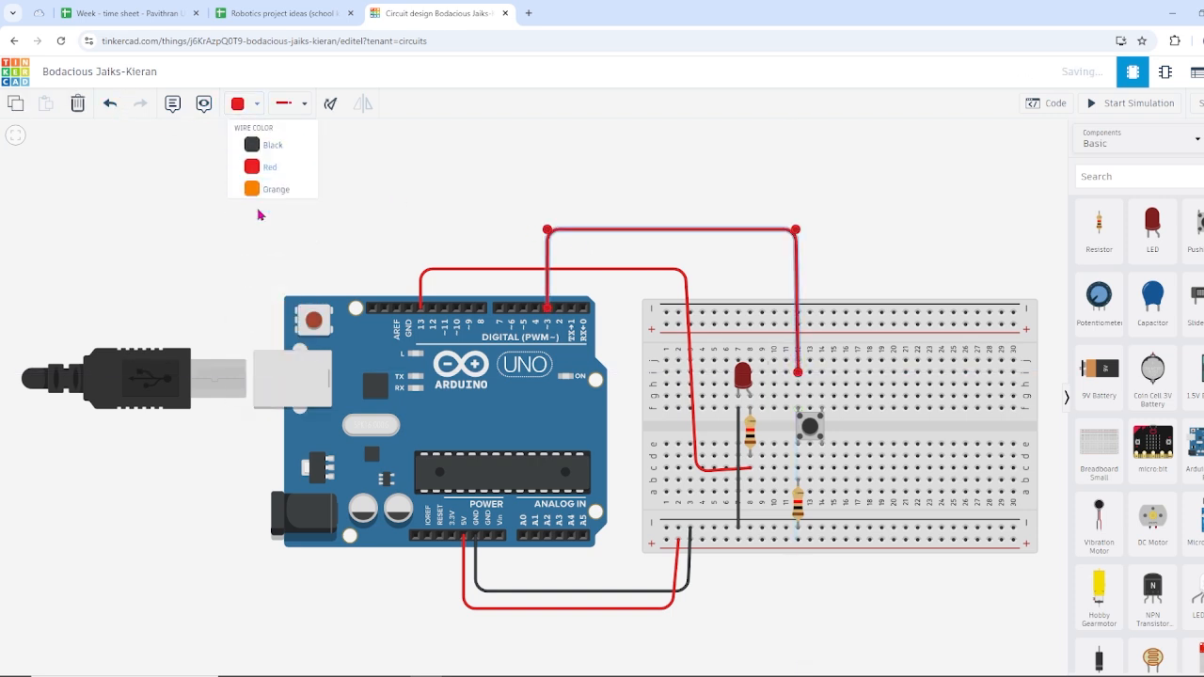
{"action": "left_click", "coordinate": [855, 234]}
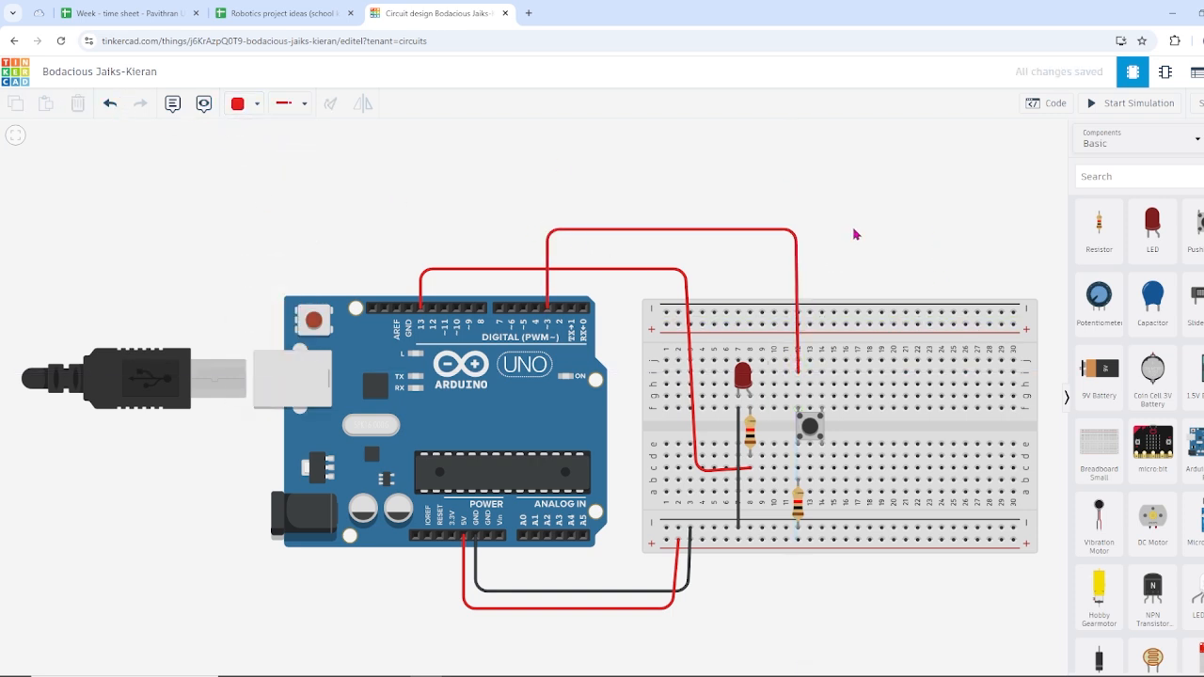
- Connect the pushbutton's column 14 at row c to the lower positive rail with a red wire
{"action": "left_click", "coordinate": [822, 467]}
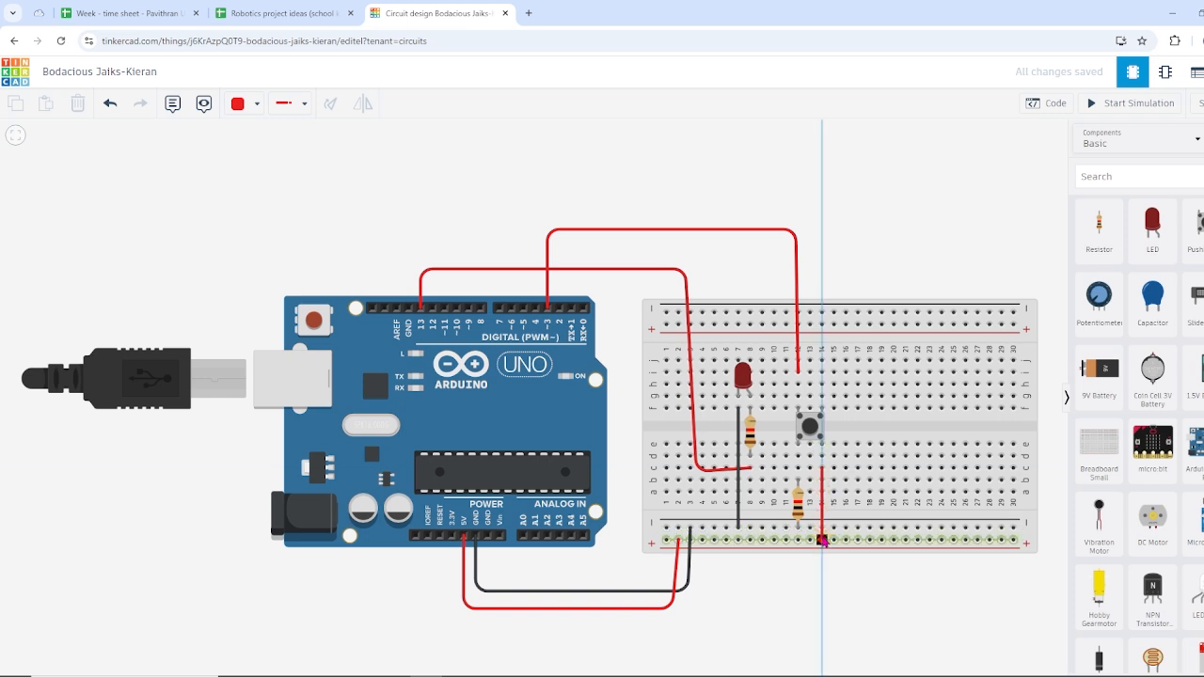
{"action": "left_click", "coordinate": [823, 541]}
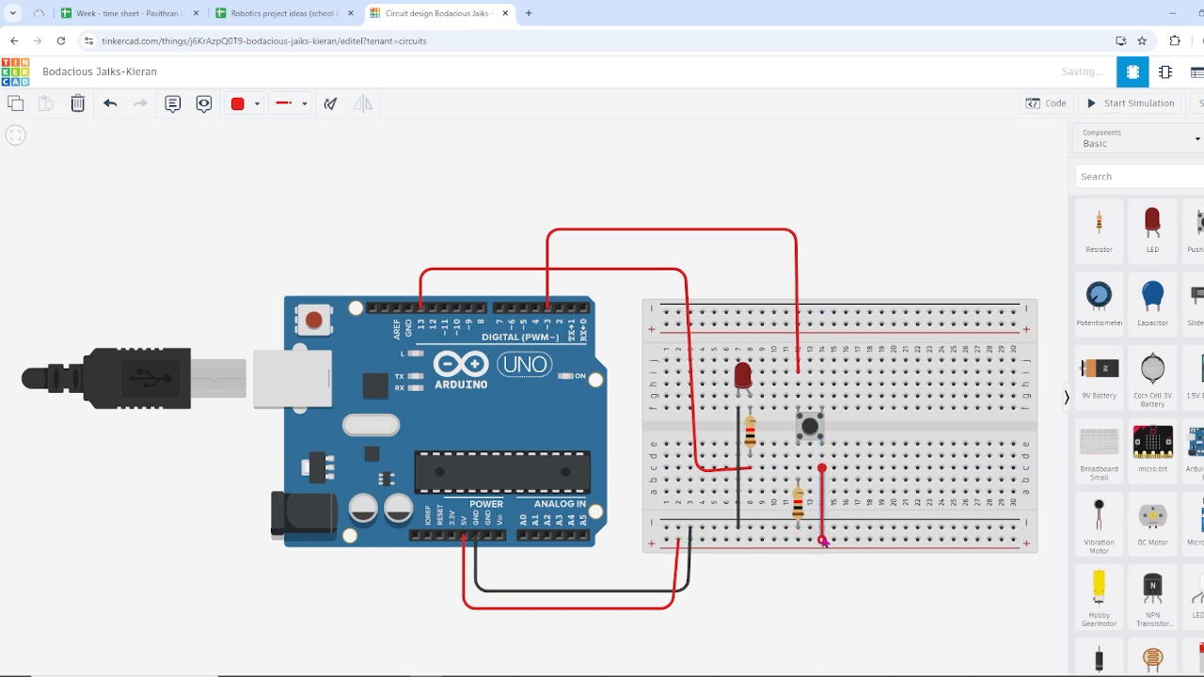
{"action": "left_click", "coordinate": [884, 285]}
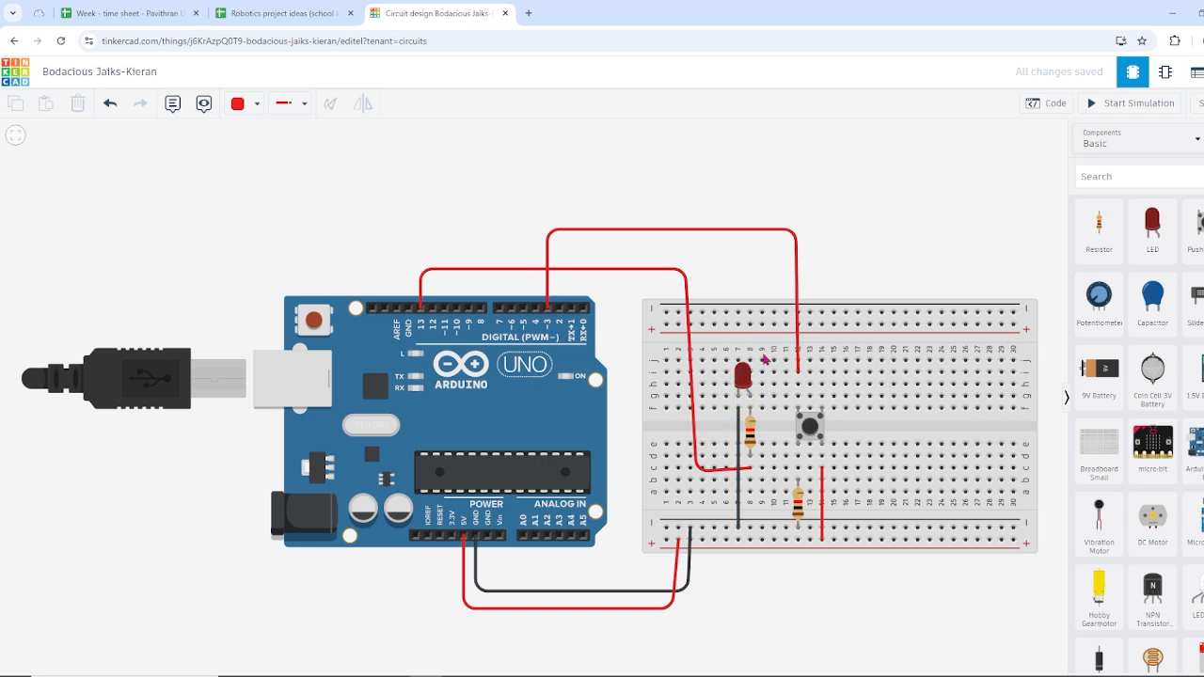
- Open the block code editor and delete the default forever and on start block groups
{"action": "left_click", "coordinate": [1034, 99]}
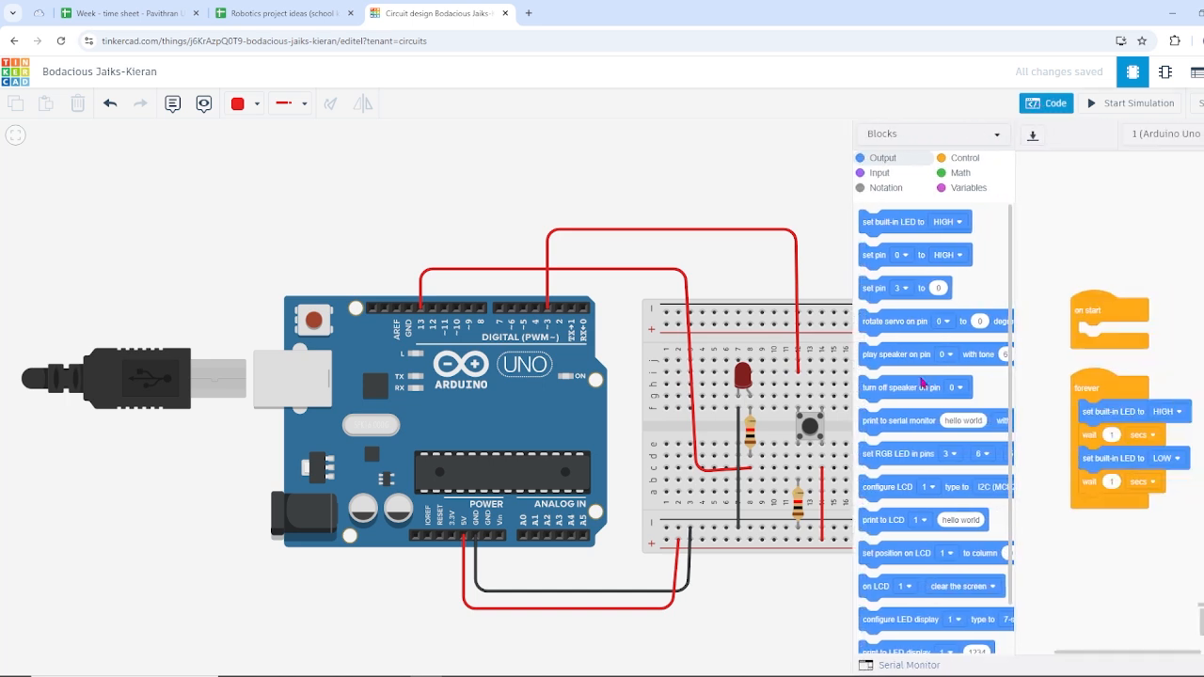
{"action": "left_click_drag", "start_coordinate": [1082, 383], "coordinate": [1192, 602]}
{"action": "left_click_drag", "start_coordinate": [1085, 307], "coordinate": [1192, 613]}
- Add an if-then-else control block to the empty program and widen the code area
{"action": "left_click", "coordinate": [958, 158]}
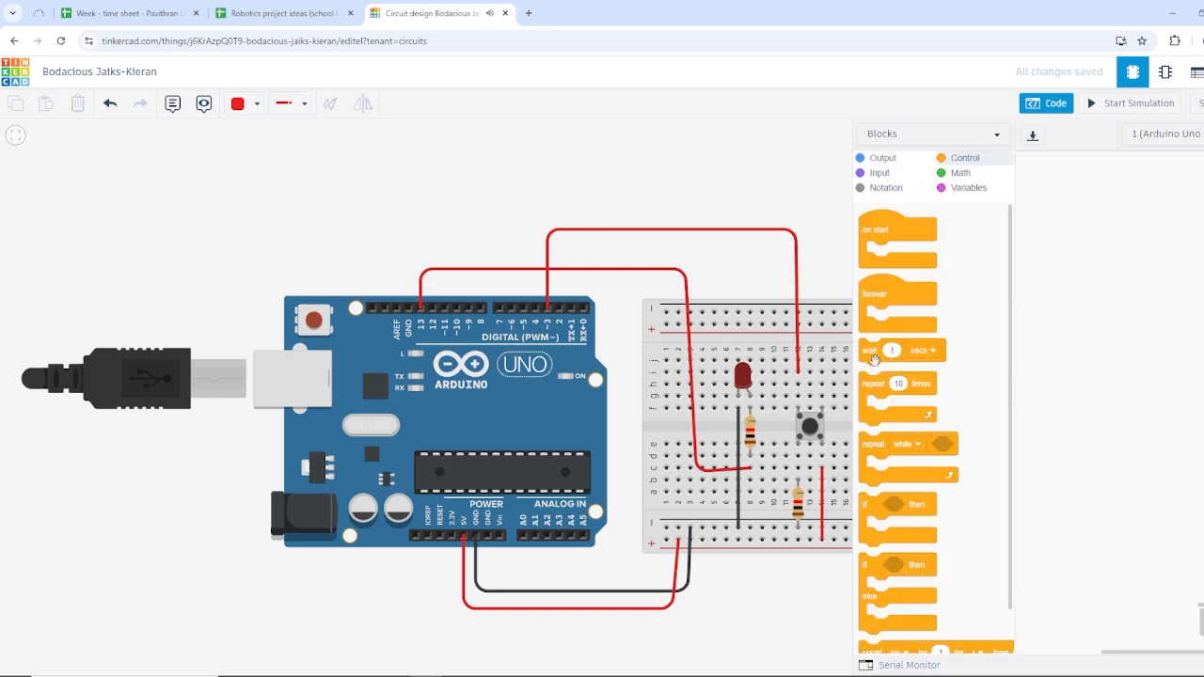
{"action": "left_click_drag", "start_coordinate": [881, 570], "coordinate": [1098, 320]}
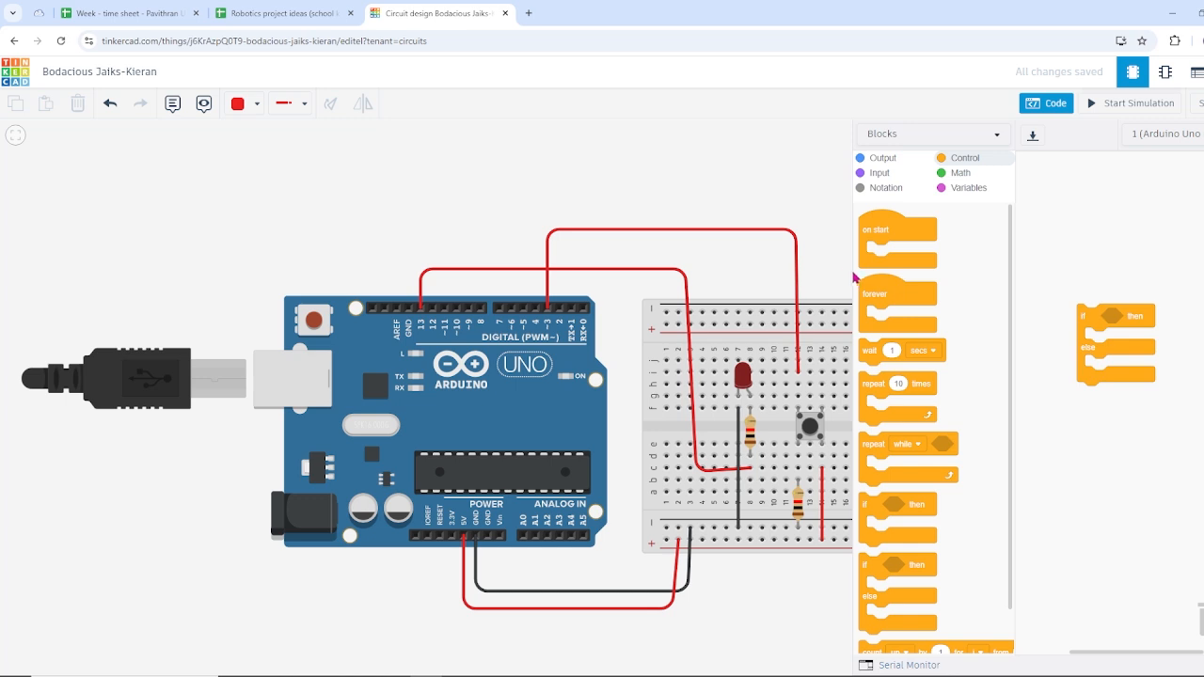
{"action": "left_click_drag", "start_coordinate": [819, 272], "coordinate": [692, 272]}
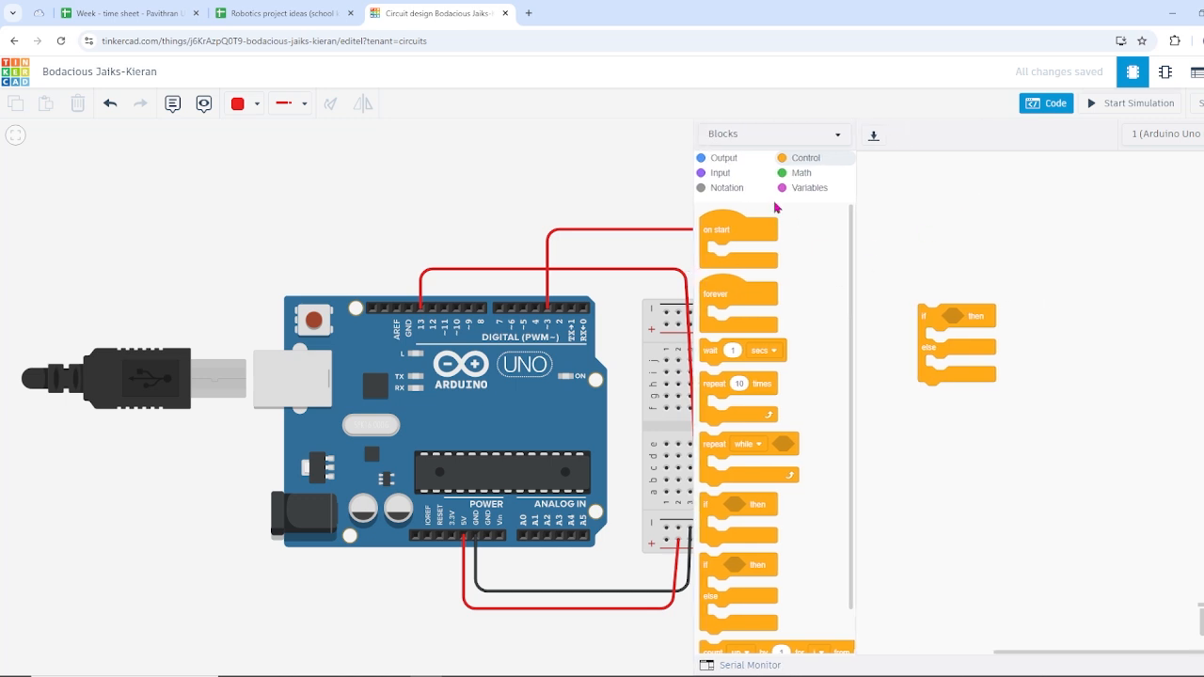
- Build the if condition from a comparison block and a digital read block so it checks whether digital pin 3 = 1
{"action": "left_click", "coordinate": [802, 176]}
{"action": "left_click_drag", "start_coordinate": [706, 245], "coordinate": [945, 316]}
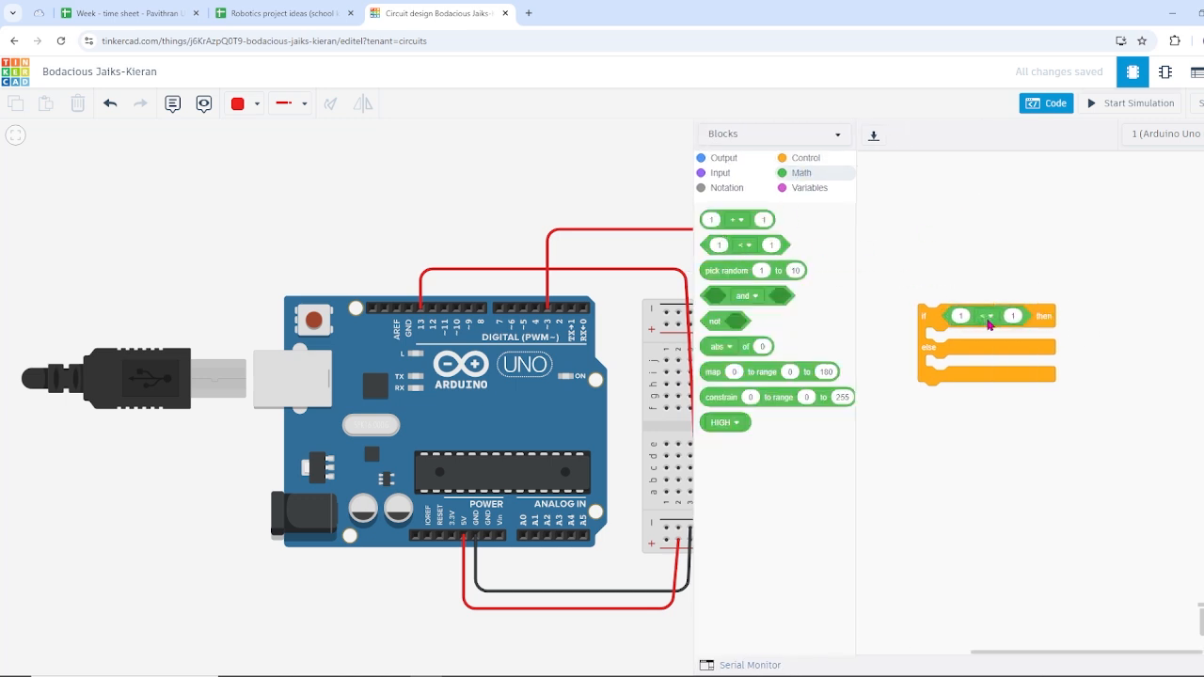
{"action": "left_click", "coordinate": [720, 173]}
{"action": "left_click_drag", "start_coordinate": [721, 222], "coordinate": [972, 322]}
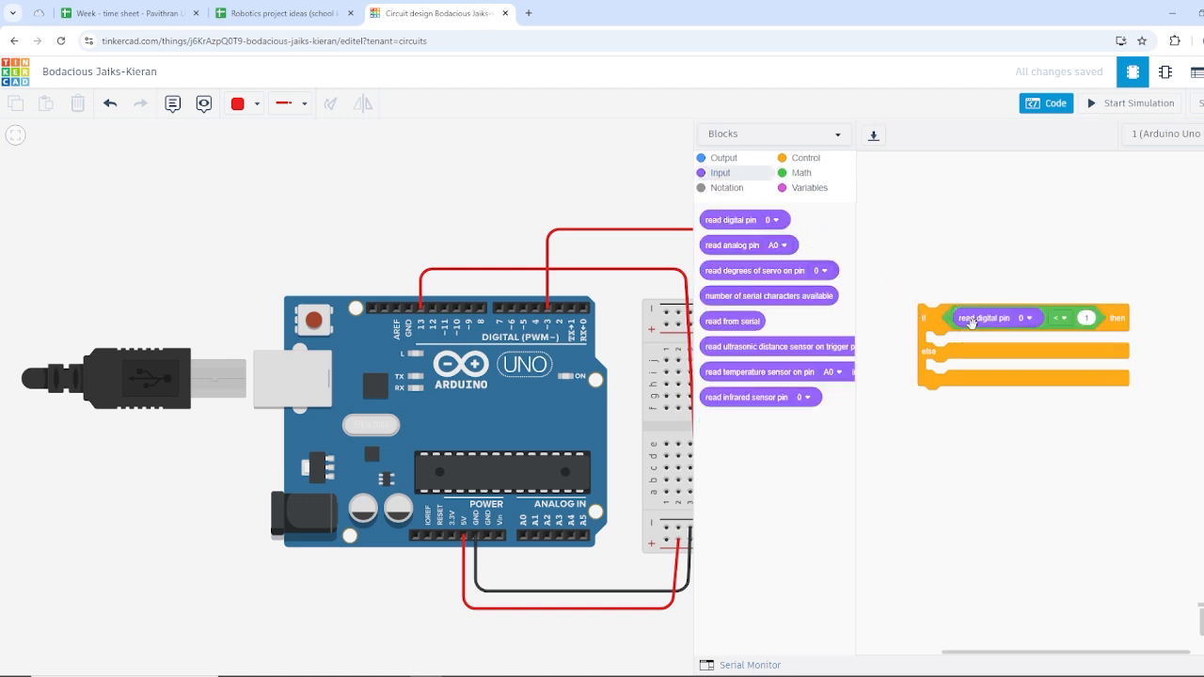
{"action": "left_click", "coordinate": [1027, 318]}
{"action": "left_click", "coordinate": [1004, 395]}
{"action": "left_click", "coordinate": [1059, 318]}
{"action": "left_click", "coordinate": [1046, 379]}
- Add a digital set pin block to the then branch that sets pin 13 to HIGH
{"action": "left_click", "coordinate": [724, 161]}
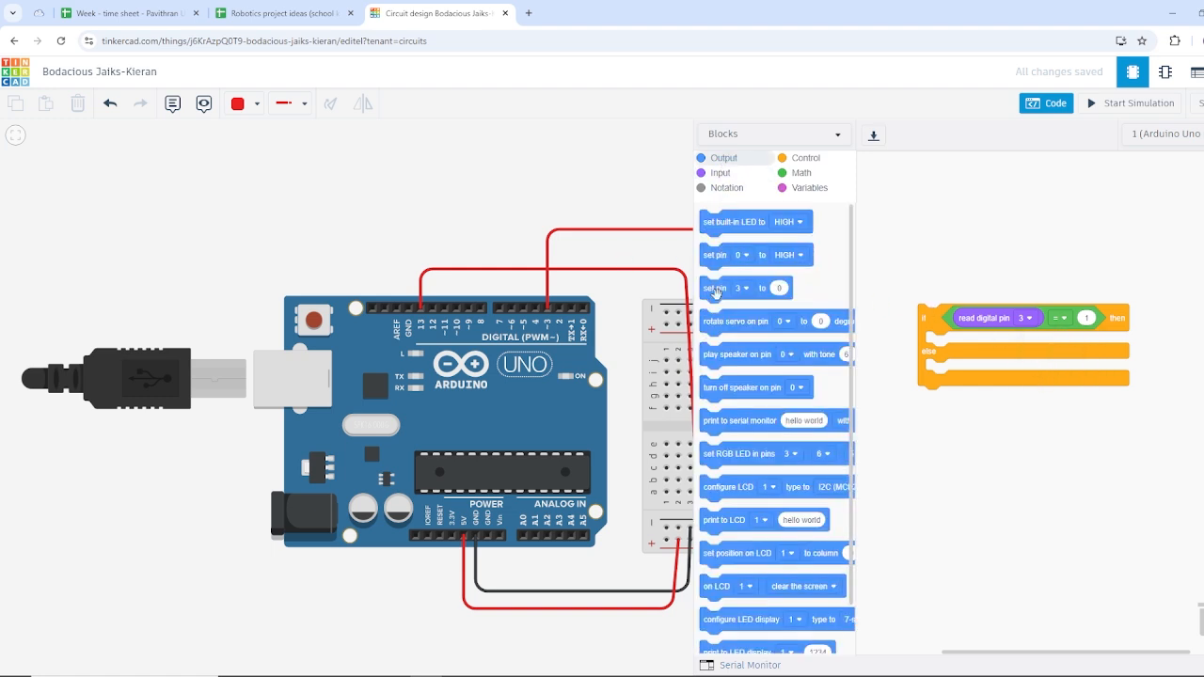
{"action": "left_click_drag", "start_coordinate": [716, 258], "coordinate": [944, 347]}
{"action": "left_click", "coordinate": [966, 347]}
{"action": "scroll", "coordinate": [945, 508], "scroll_direction": "down", "scroll_amount": 3}
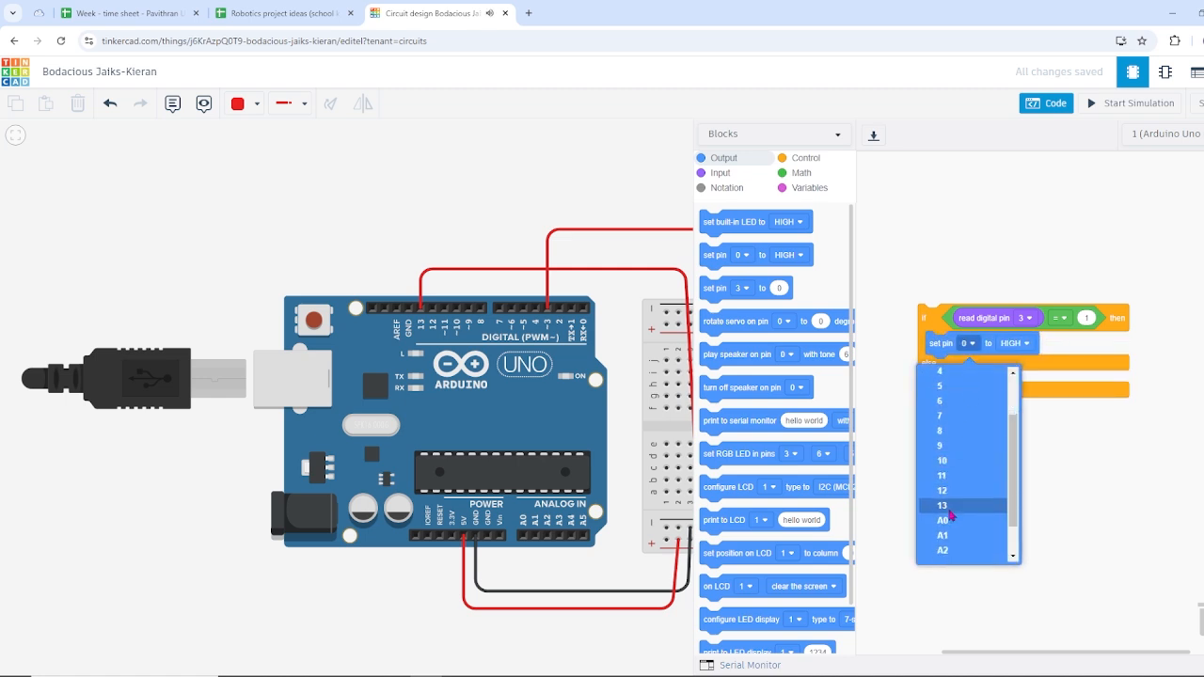
{"action": "left_click", "coordinate": [943, 465]}
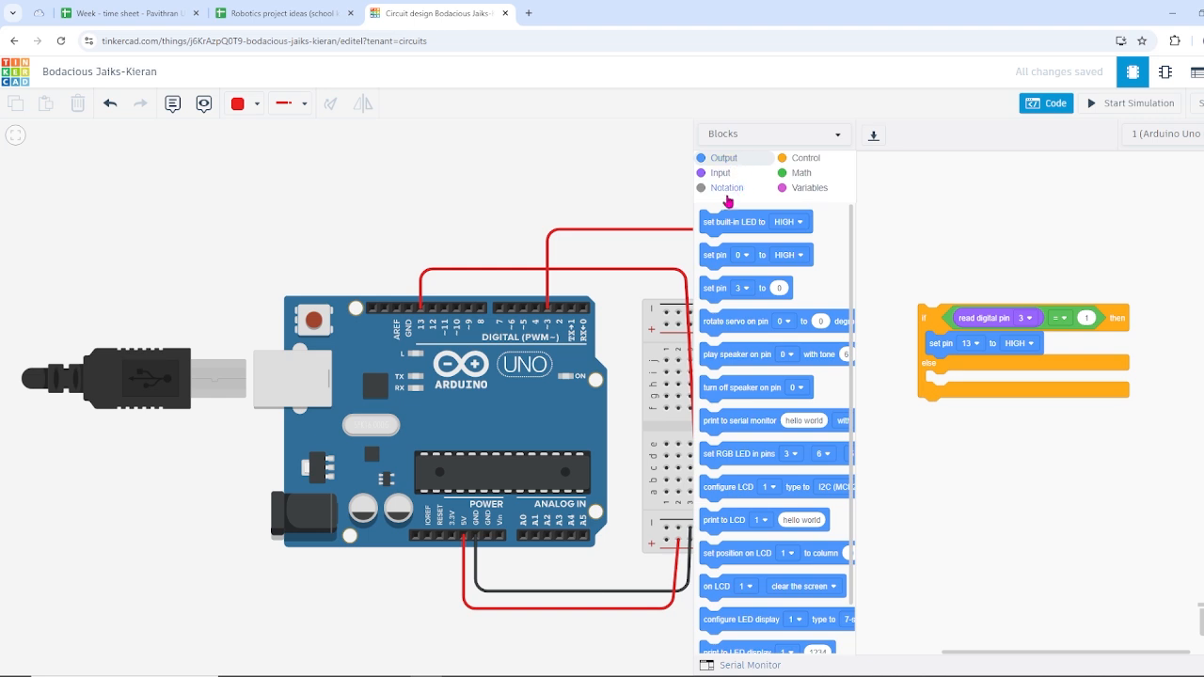
- Add a digital set pin block to the else branch that sets pin 13 to LOW
{"action": "left_click_drag", "start_coordinate": [722, 258], "coordinate": [960, 404]}
{"action": "left_click", "coordinate": [968, 382]}
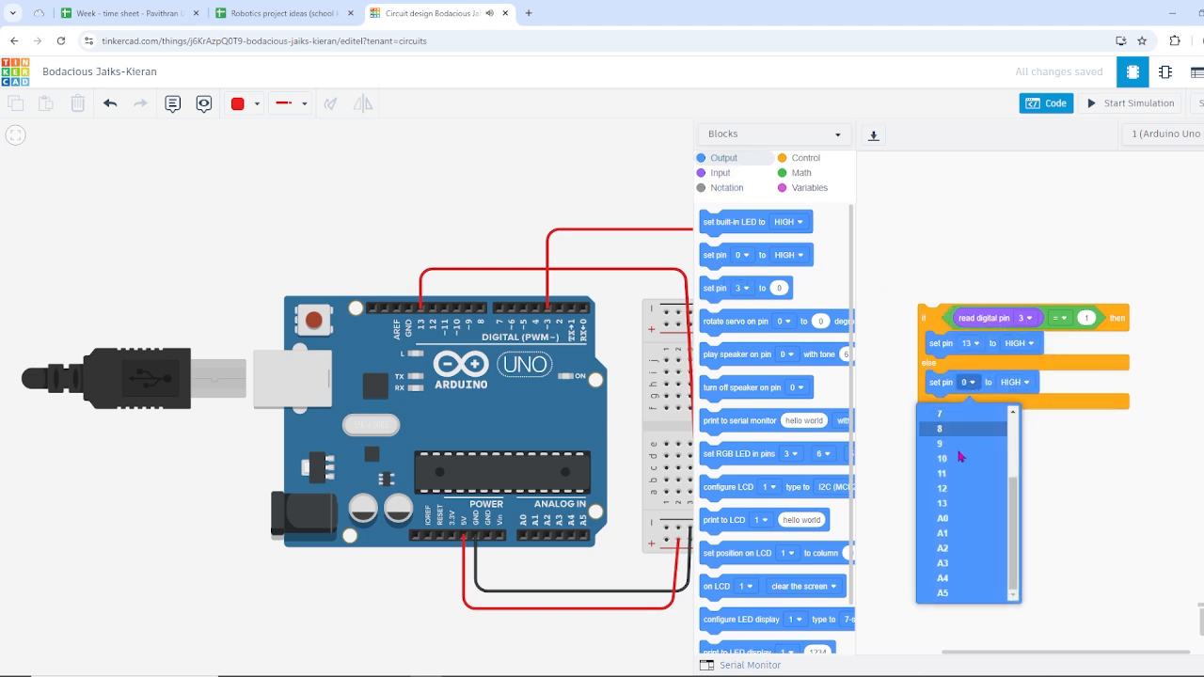
{"action": "left_click", "coordinate": [952, 505]}
{"action": "left_click", "coordinate": [1017, 382]}
{"action": "left_click", "coordinate": [1010, 428]}
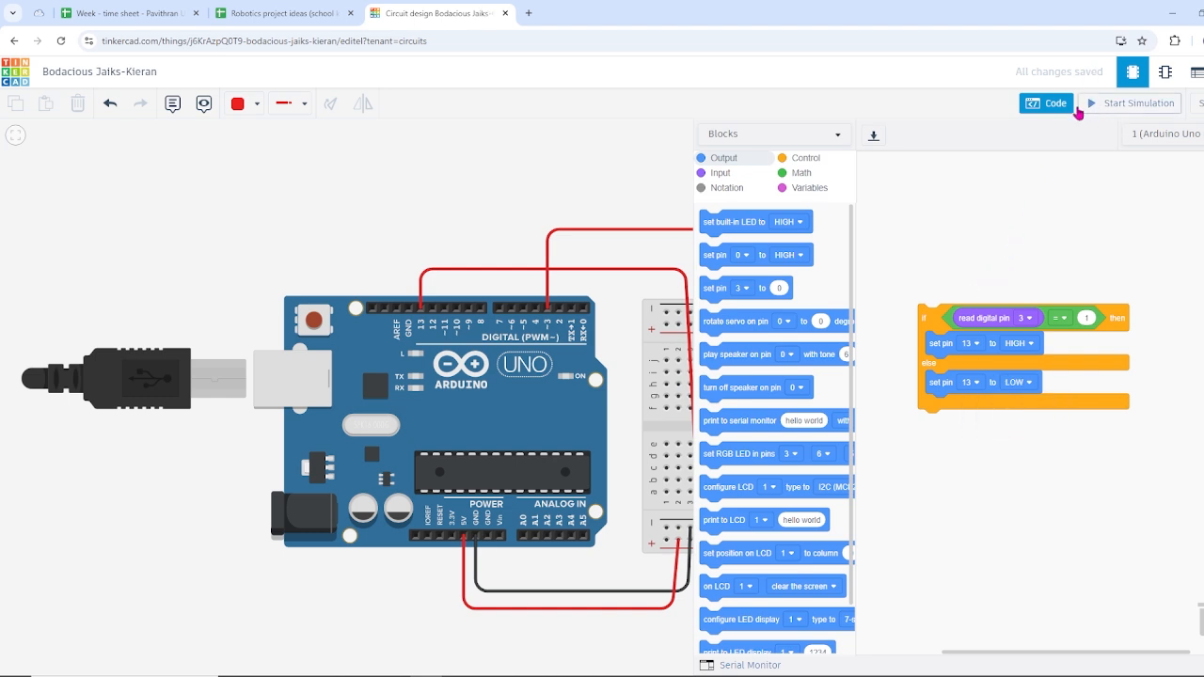
- Close the code editor, start the simulation and test the circuit by operating the breadboard's pushbutton twice
{"action": "left_click", "coordinate": [1044, 103]}
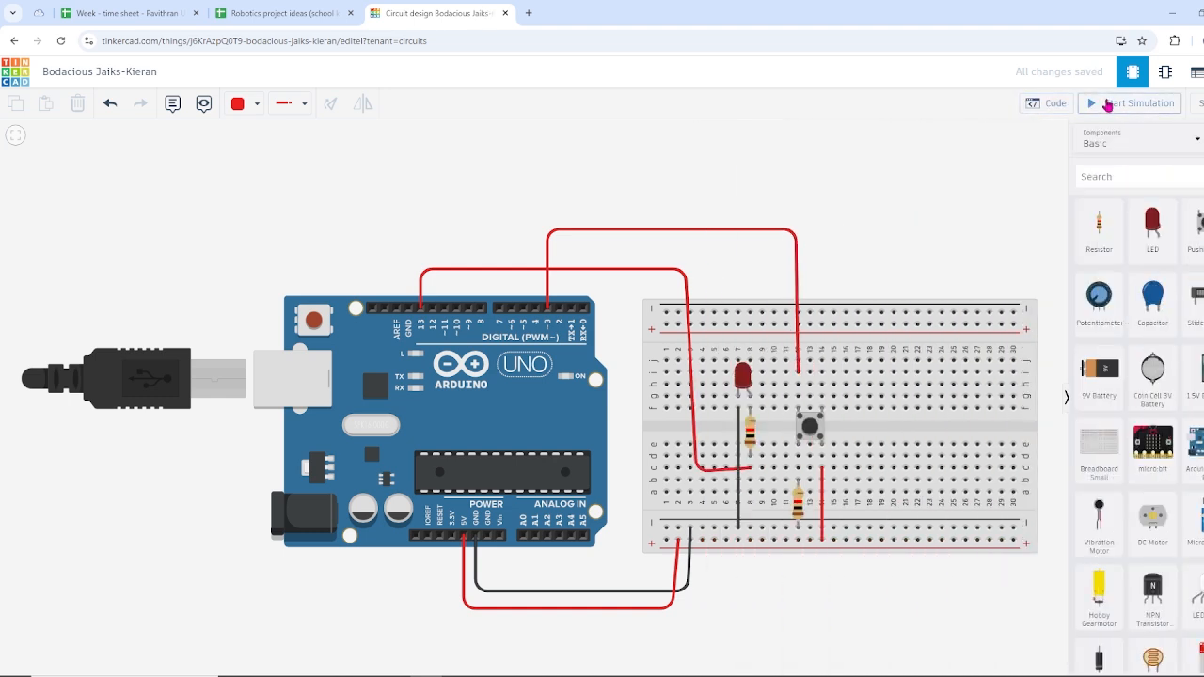
{"action": "left_click", "coordinate": [1129, 104]}
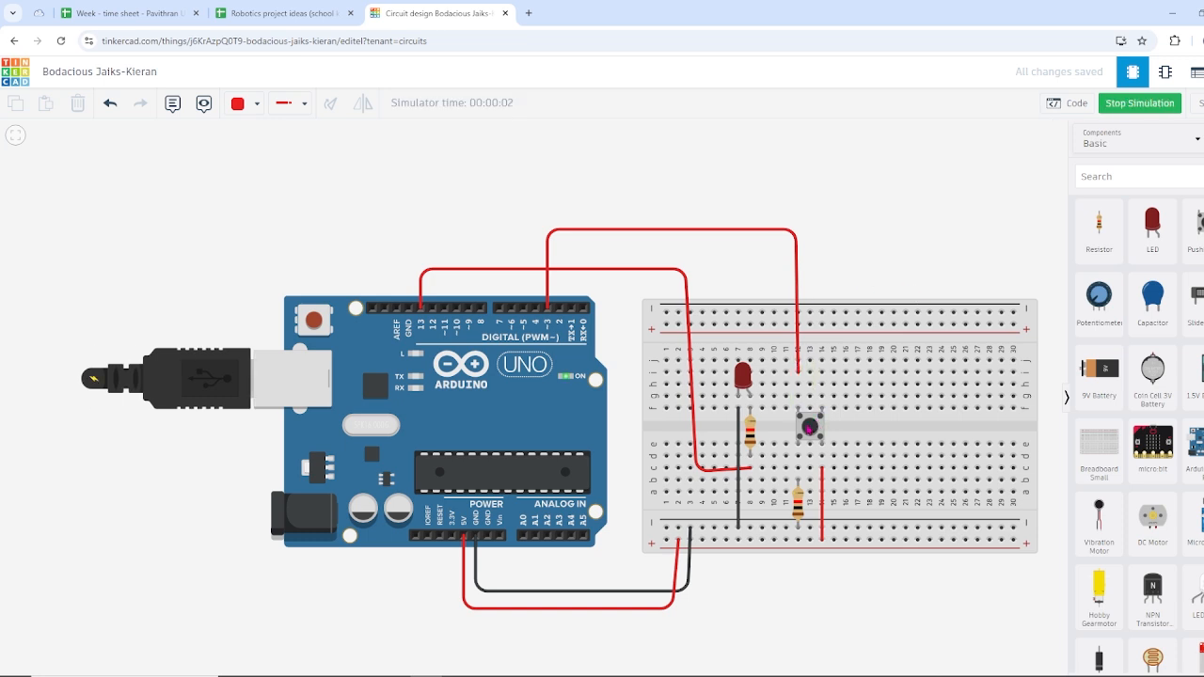
{"action": "left_click", "coordinate": [809, 429]}
{"action": "left_click", "coordinate": [813, 431]}
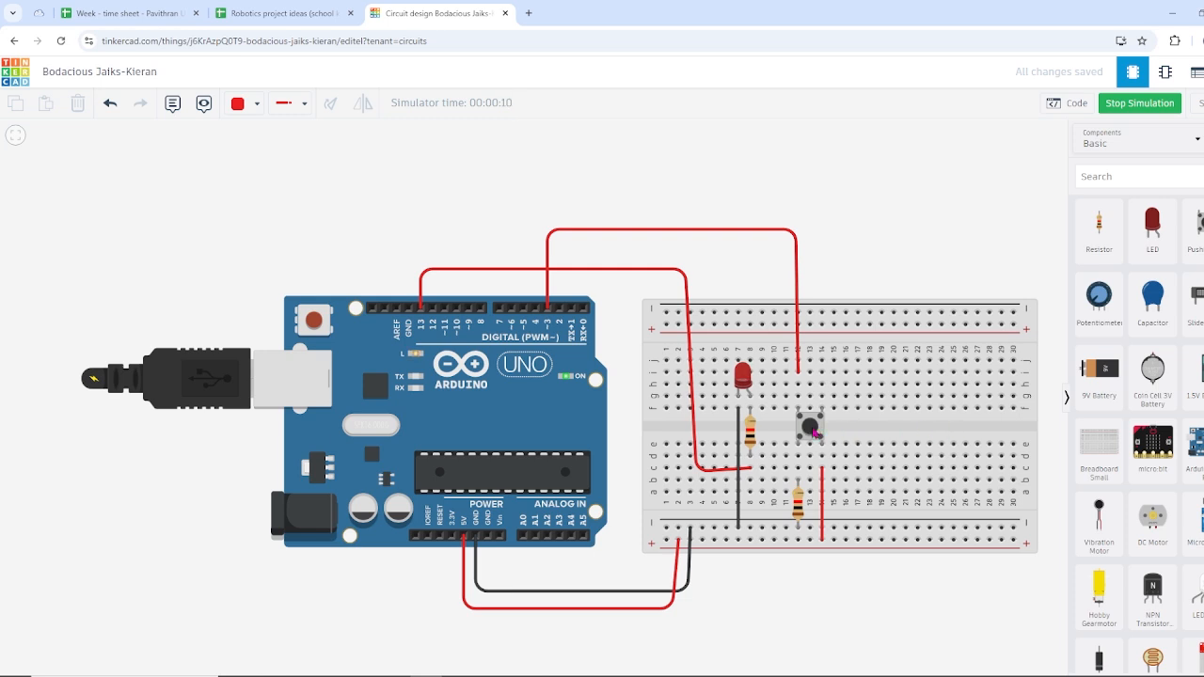